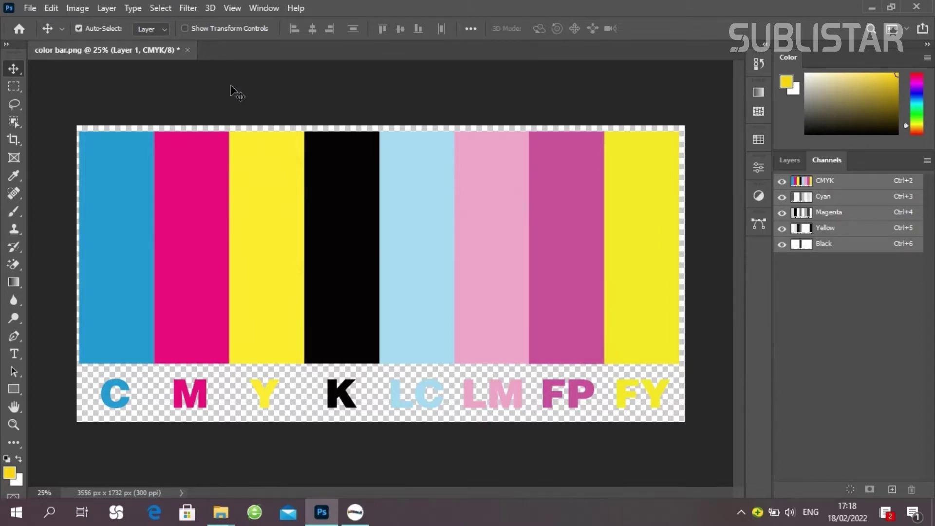
Check the color bar image's width, height and resolution in Image Size and keep them as they are.
{"action": "left_click", "coordinate": [79, 8]}
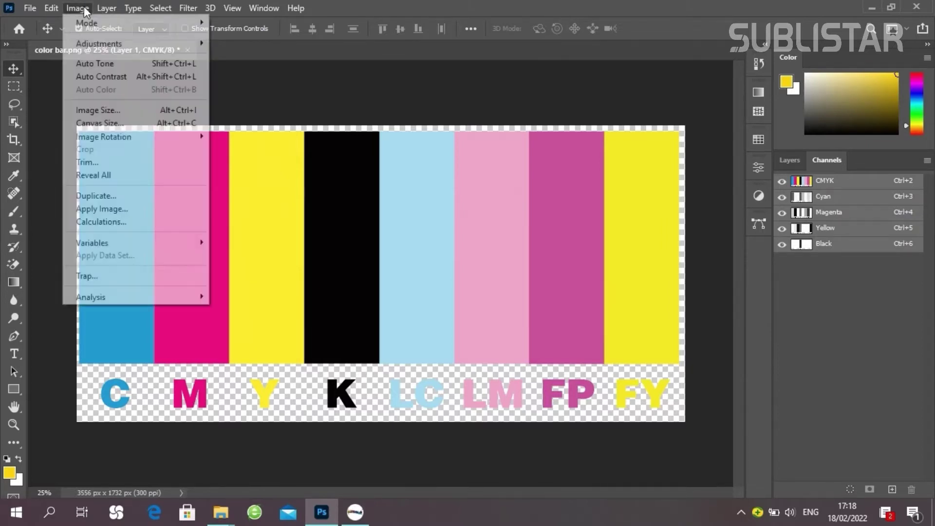
{"action": "left_click", "coordinate": [100, 111]}
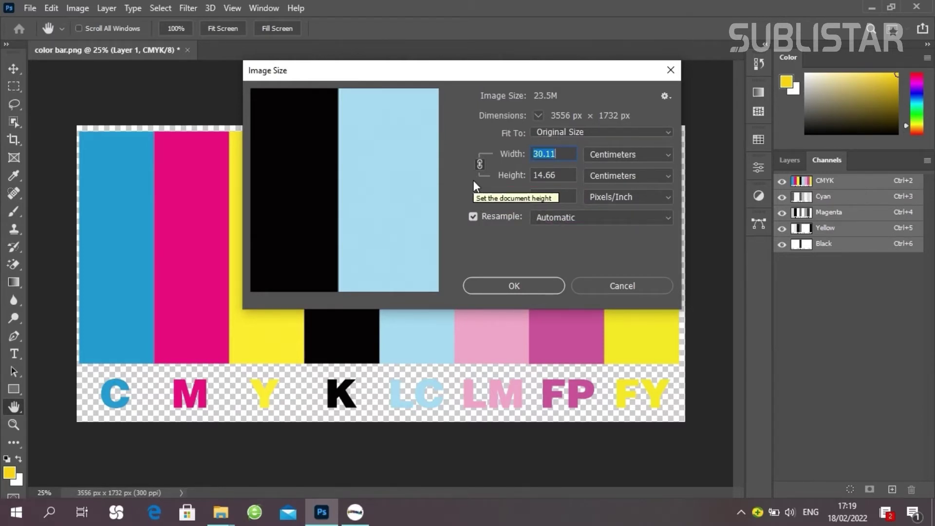
{"action": "left_click", "coordinate": [522, 282]}
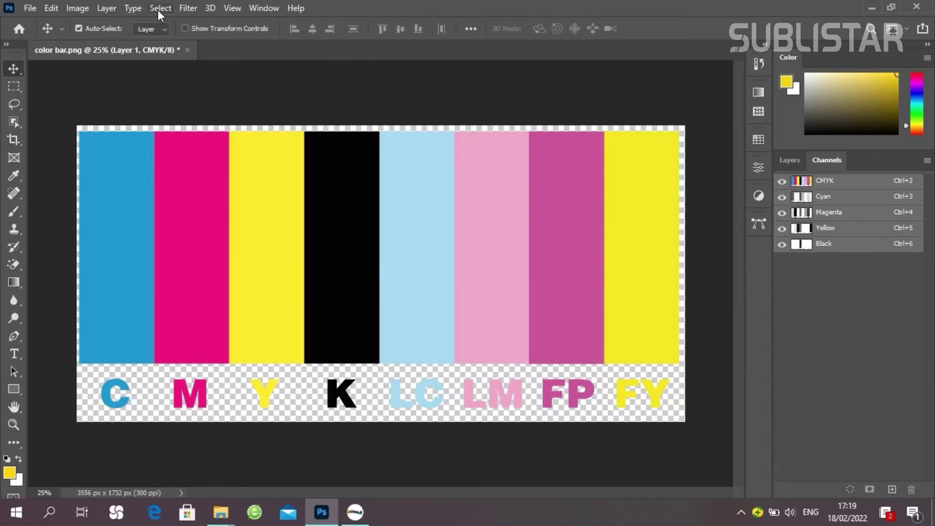
Load the Layer 1 Transparency of the color bar document as a new selection.
{"action": "left_click", "coordinate": [160, 8]}
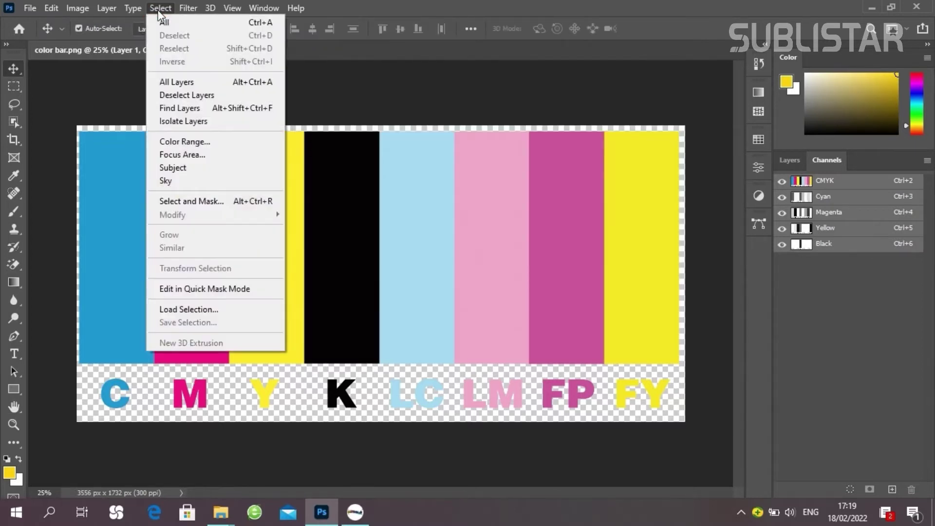
{"action": "left_click", "coordinate": [187, 310]}
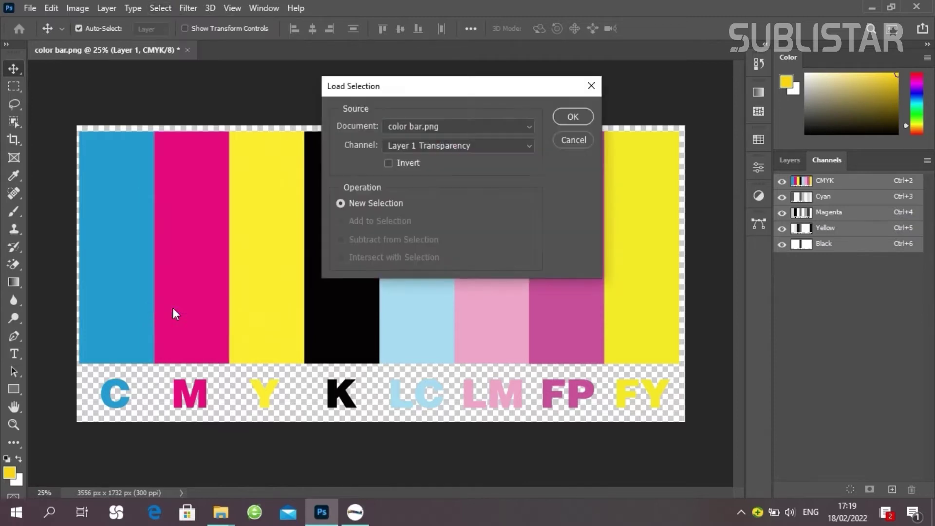
{"action": "left_click", "coordinate": [573, 118]}
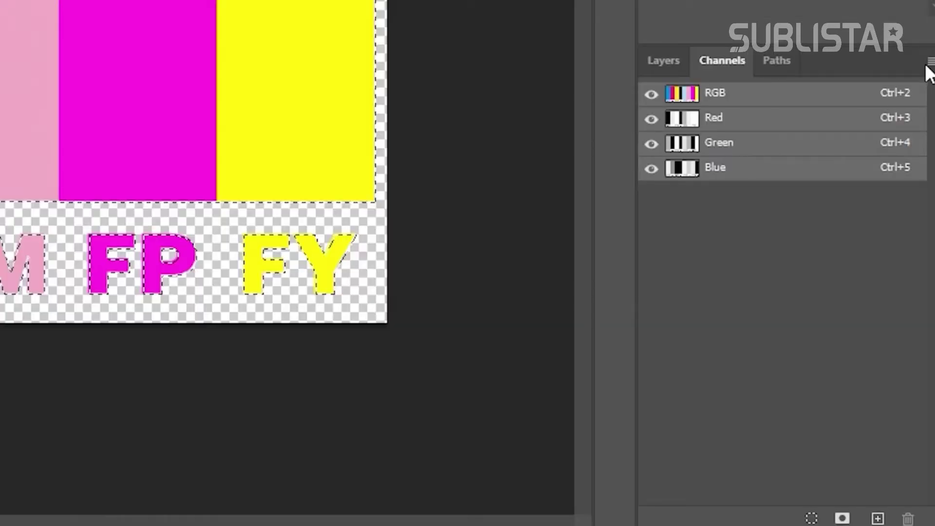
Create a spot channel from the selection, named Spot W, with white ink color and 100% solidity.
{"action": "left_click", "coordinate": [930, 62]}
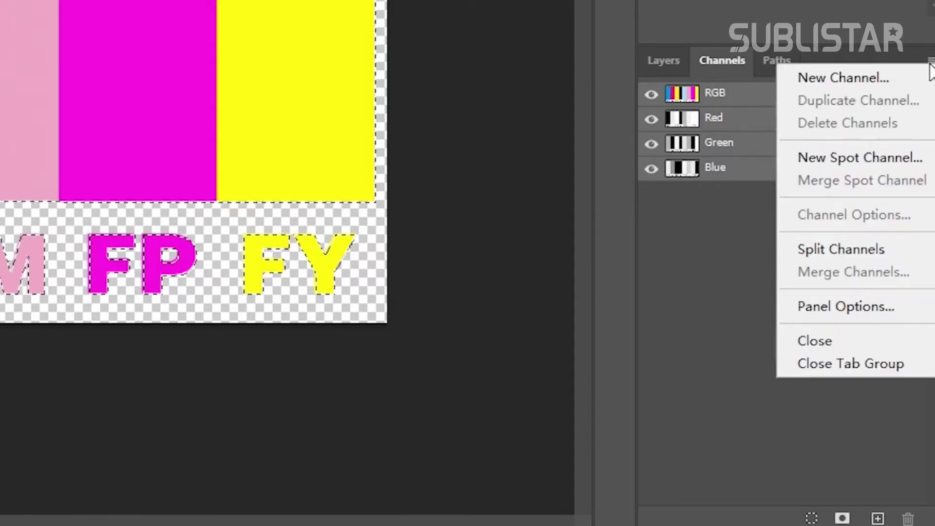
{"action": "left_click", "coordinate": [873, 158]}
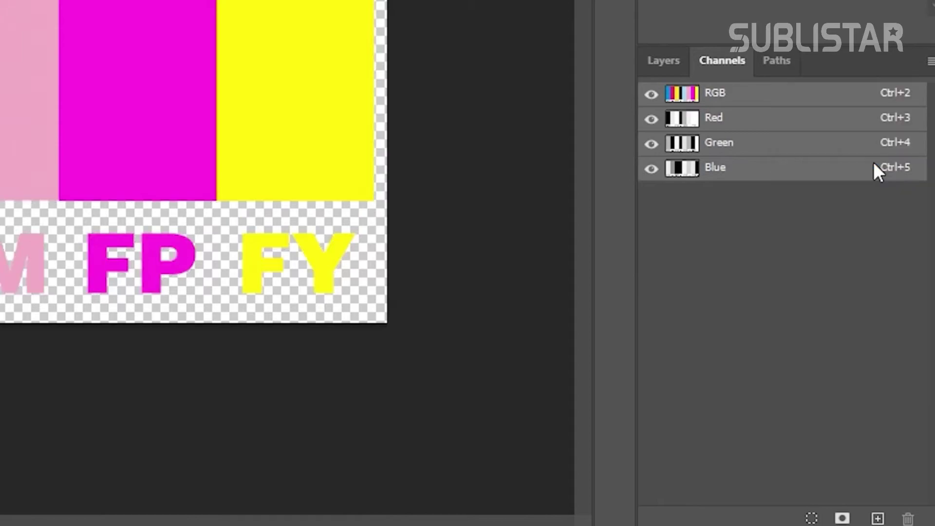
{"action": "type", "text": "Spo"}
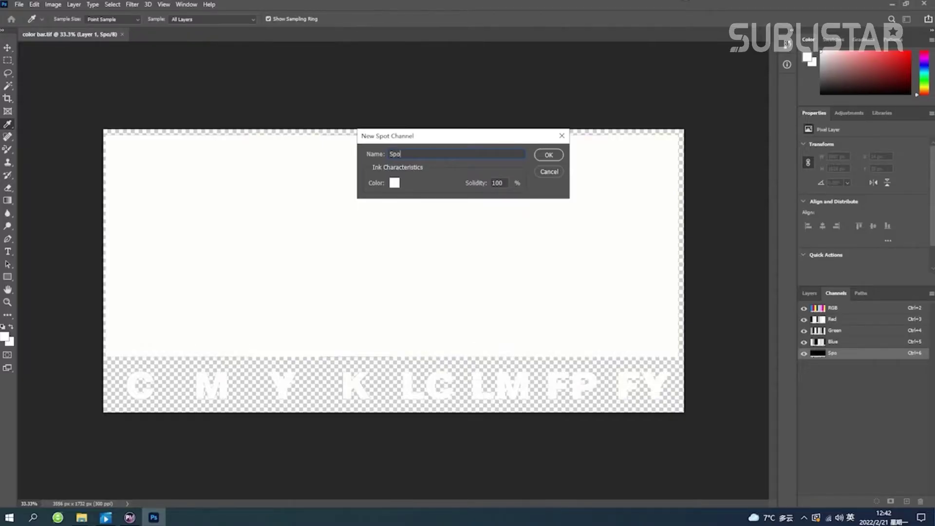
{"action": "type", "text": "t W"}
{"action": "left_click", "coordinate": [395, 184]}
{"action": "left_click", "coordinate": [559, 116]}
{"action": "double_click", "coordinate": [492, 182]}
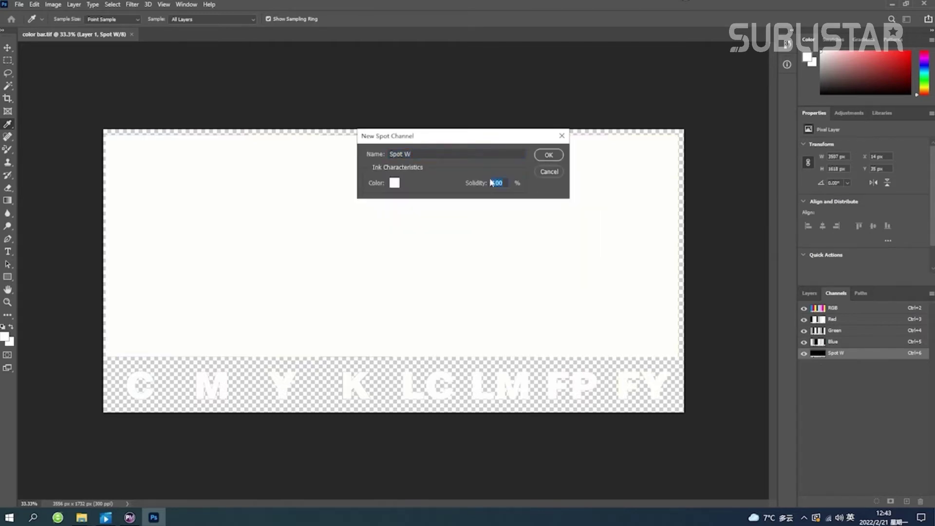
{"action": "left_click", "coordinate": [549, 155]}
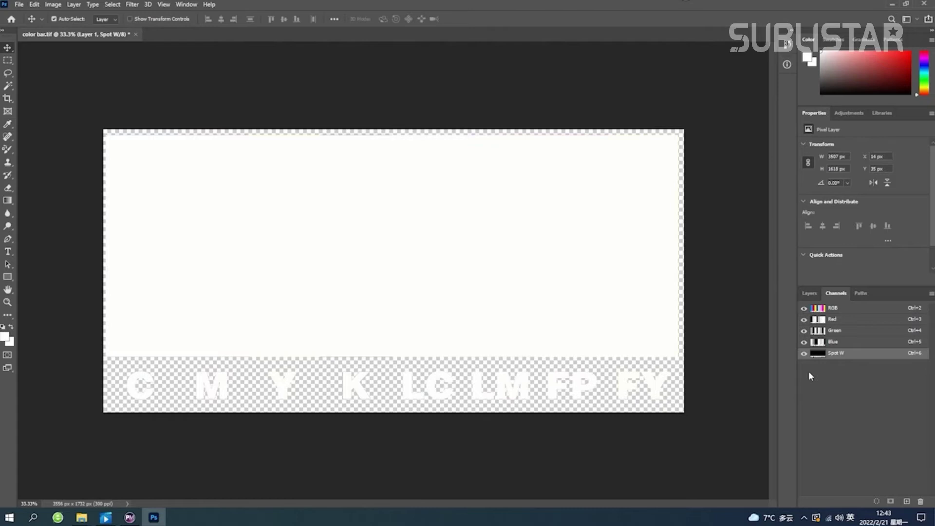
Toggle the Spot W channel's visibility to check it, leave it hidden and make the RGB composite channel active.
{"action": "left_click", "coordinate": [805, 354]}
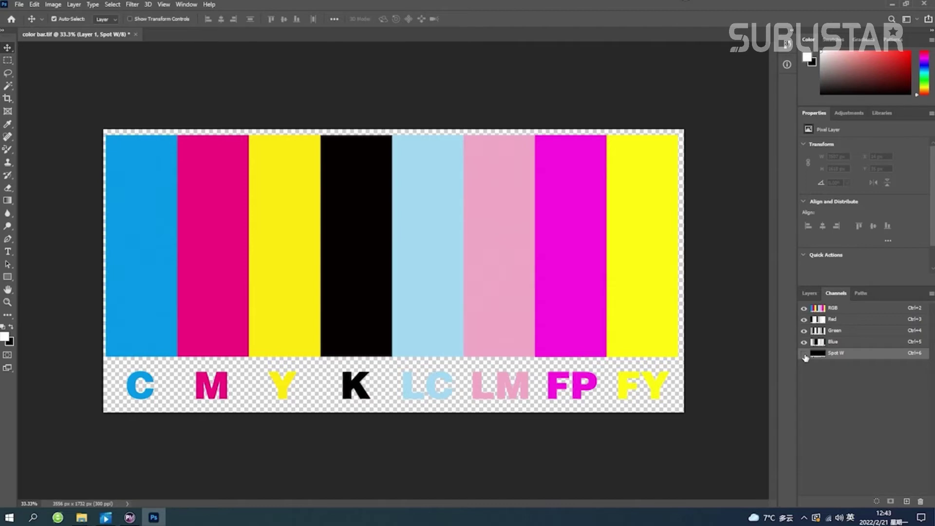
{"action": "left_click", "coordinate": [804, 353]}
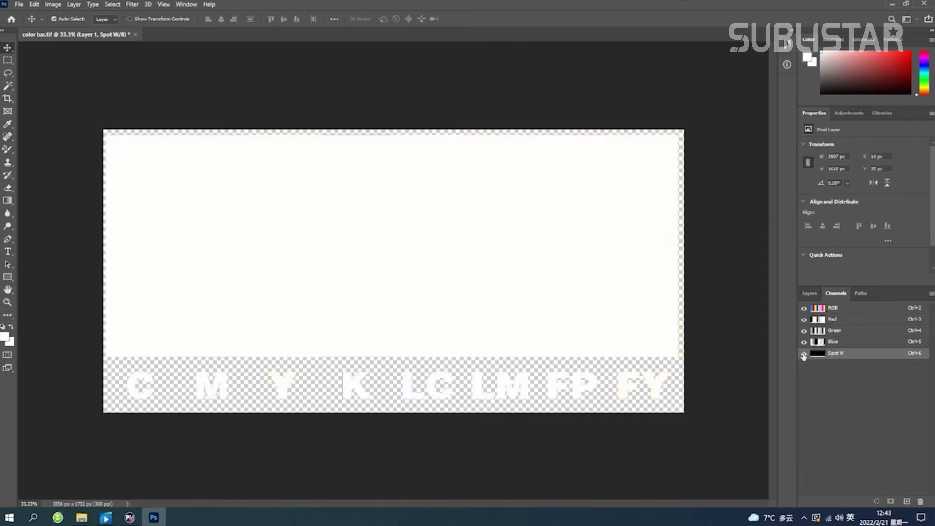
{"action": "left_click", "coordinate": [805, 354]}
{"action": "left_click", "coordinate": [821, 308]}
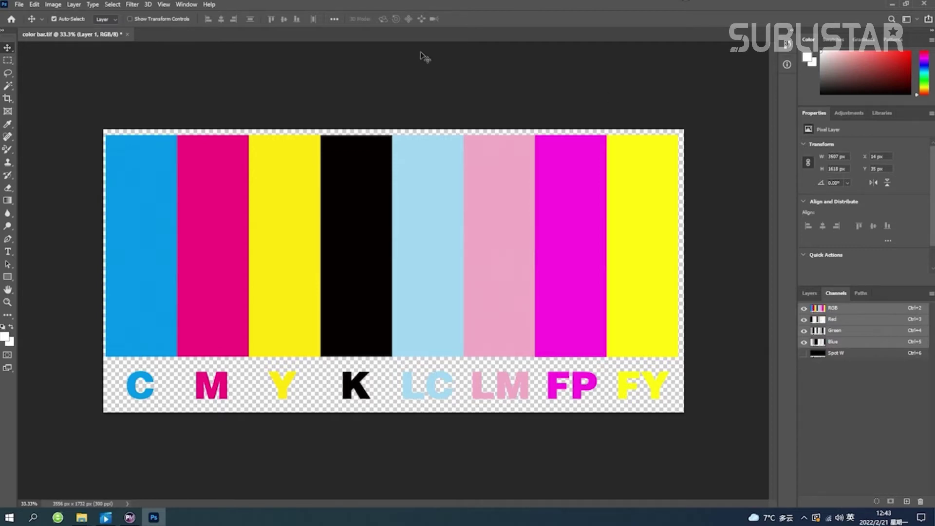
Select the magenta FP bar and its FP letters with the Magic Wand and delete them from the RGB artwork.
{"action": "left_click", "coordinate": [8, 86]}
{"action": "left_click", "coordinate": [45, 106]}
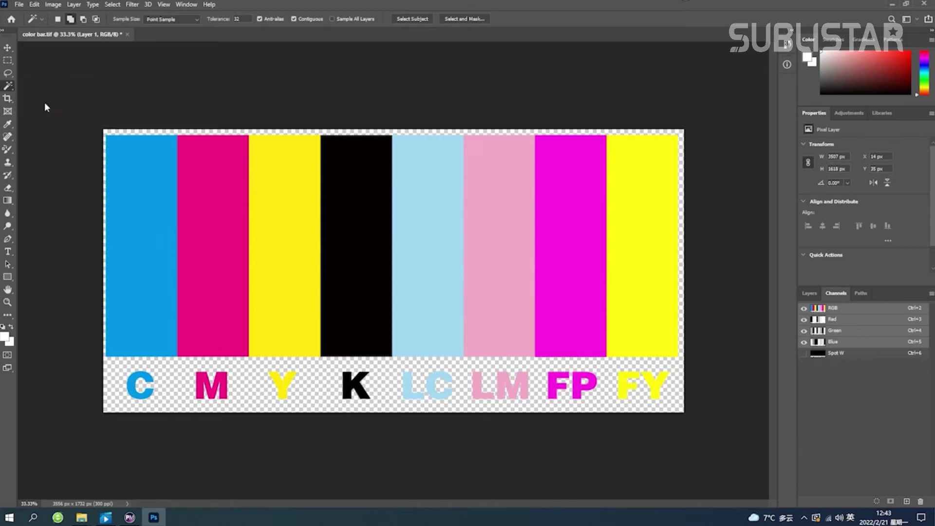
{"action": "left_click", "coordinate": [578, 249]}
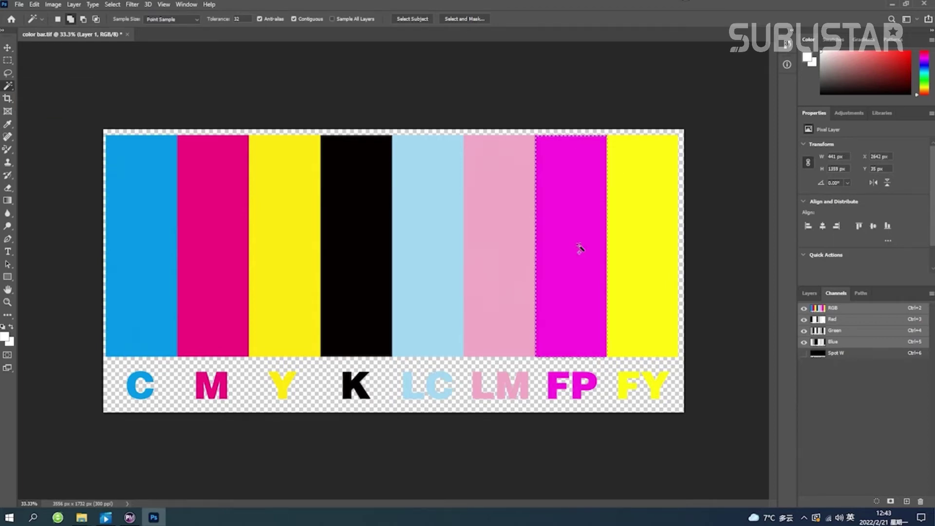
{"action": "left_click", "coordinate": [555, 389], "text": "shift"}
{"action": "left_click", "coordinate": [581, 393], "text": "shift"}
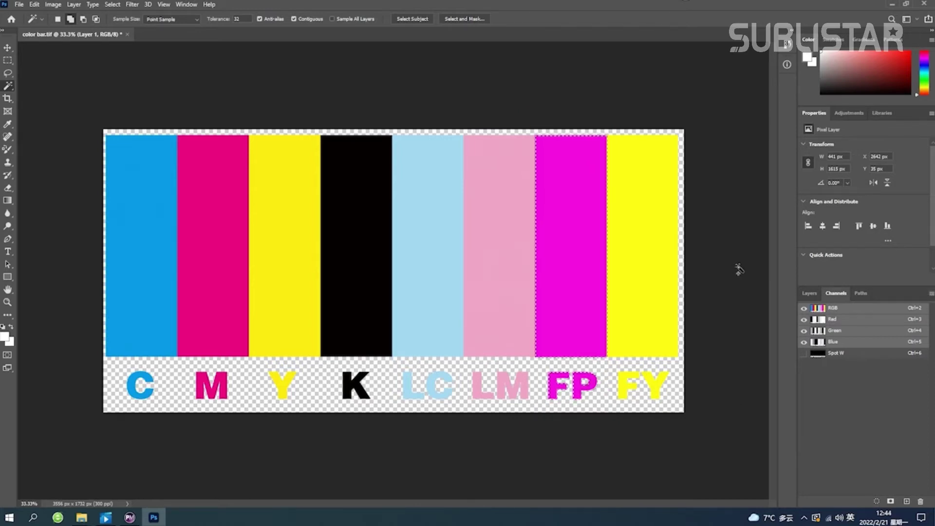
{"action": "key", "text": "Delete"}
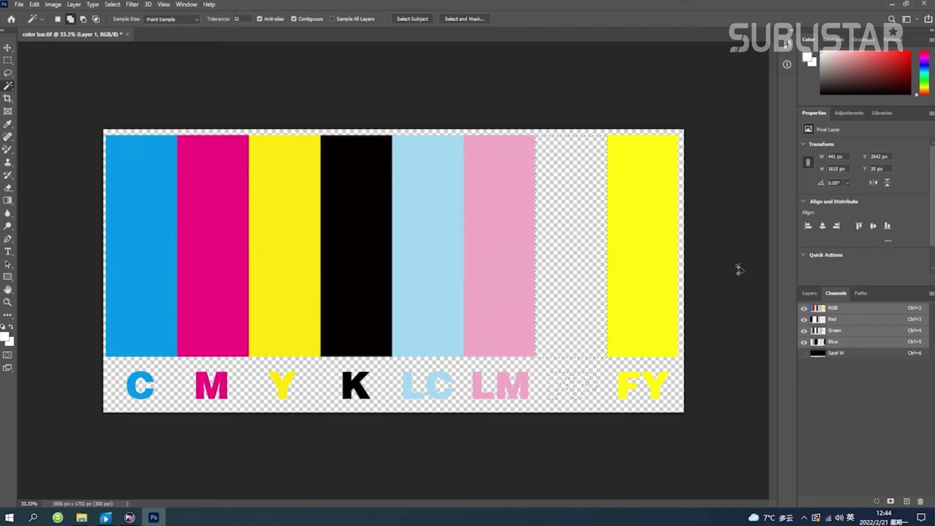
Create a spot channel from the FP selection, named Spot FP, with bright magenta ink color and 100% solidity.
{"action": "left_click", "coordinate": [932, 295]}
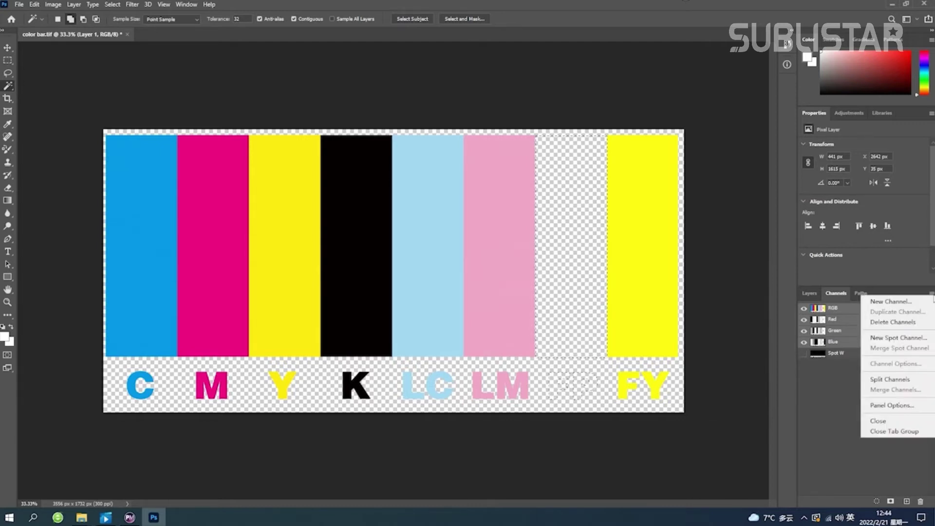
{"action": "left_click", "coordinate": [899, 338]}
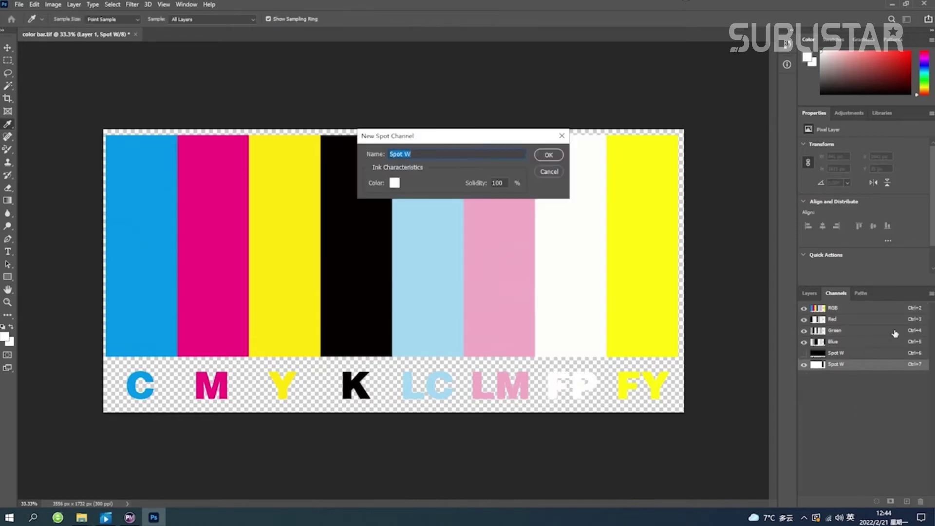
{"action": "left_click", "coordinate": [442, 153]}
{"action": "key", "text": "BackSpace"}
{"action": "type", "text": "FP"}
{"action": "left_click", "coordinate": [395, 183]}
{"action": "left_click", "coordinate": [473, 138]}
{"action": "left_click", "coordinate": [459, 129]}
{"action": "left_click", "coordinate": [560, 113]}
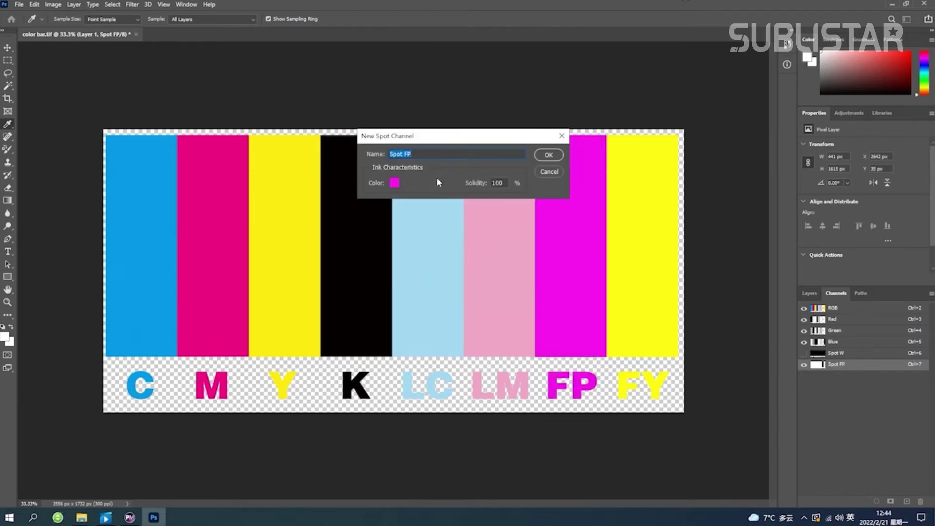
{"action": "left_click", "coordinate": [549, 152]}
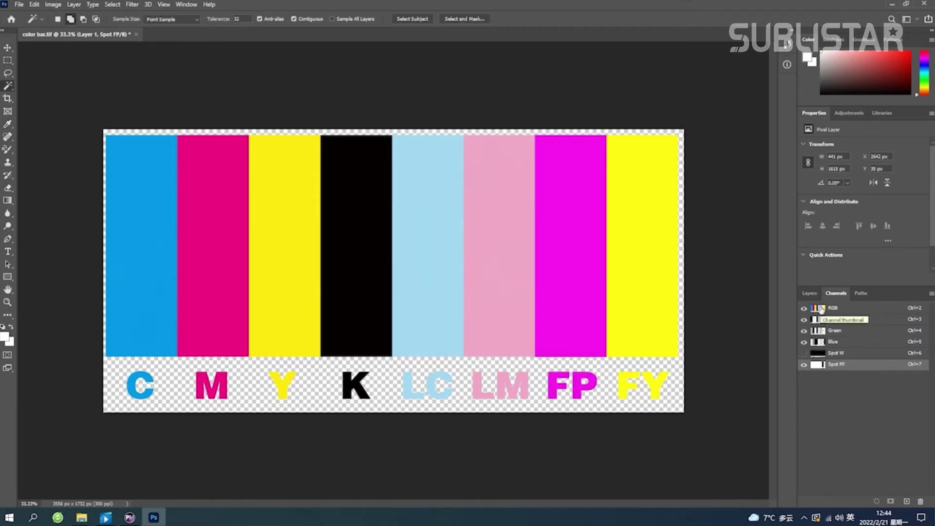
Return to the RGB composite channel, select the yellow FY bar and its letters with the Magic Wand, and delete them.
{"action": "left_click", "coordinate": [821, 309]}
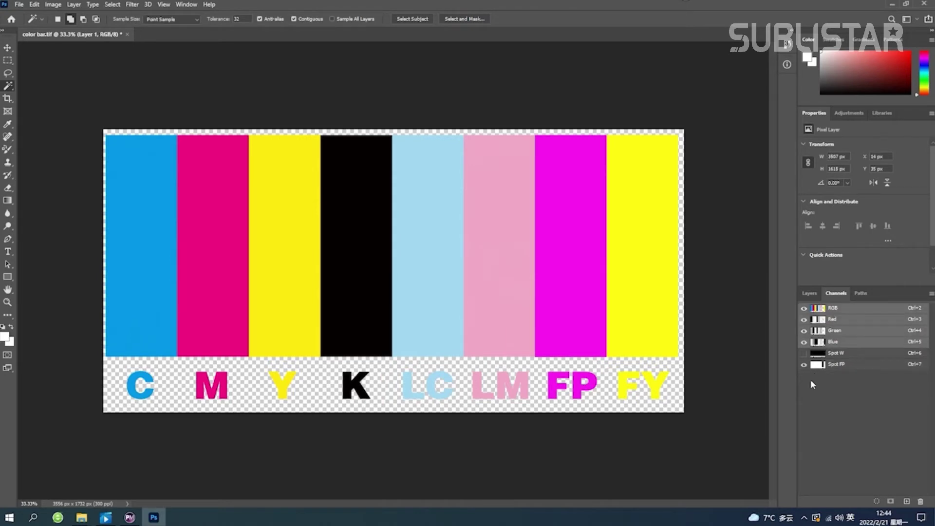
{"action": "right_click", "coordinate": [14, 89]}
{"action": "left_click", "coordinate": [49, 104]}
{"action": "left_click", "coordinate": [655, 249]}
{"action": "key", "text": "Delete"}
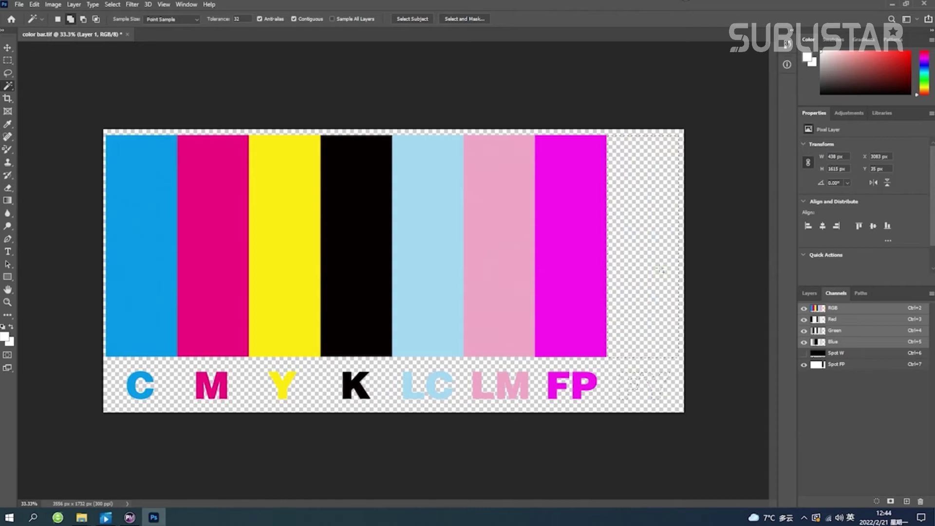
Create a spot channel from the FY selection, named Spot FY, with light yellow ink color and 100% solidity.
{"action": "left_click", "coordinate": [932, 294]}
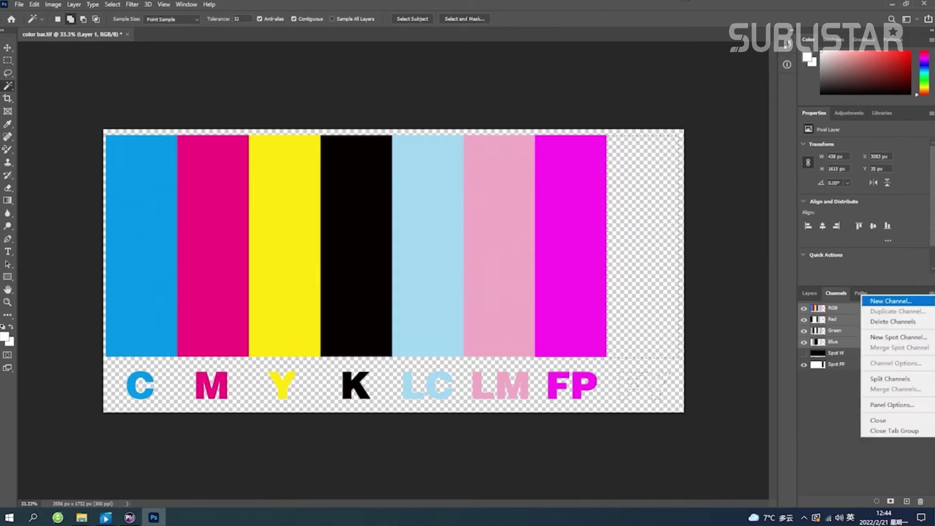
{"action": "left_click", "coordinate": [899, 337]}
{"action": "left_click", "coordinate": [433, 153]}
{"action": "key", "text": "BackSpace"}
{"action": "type", "text": "Y"}
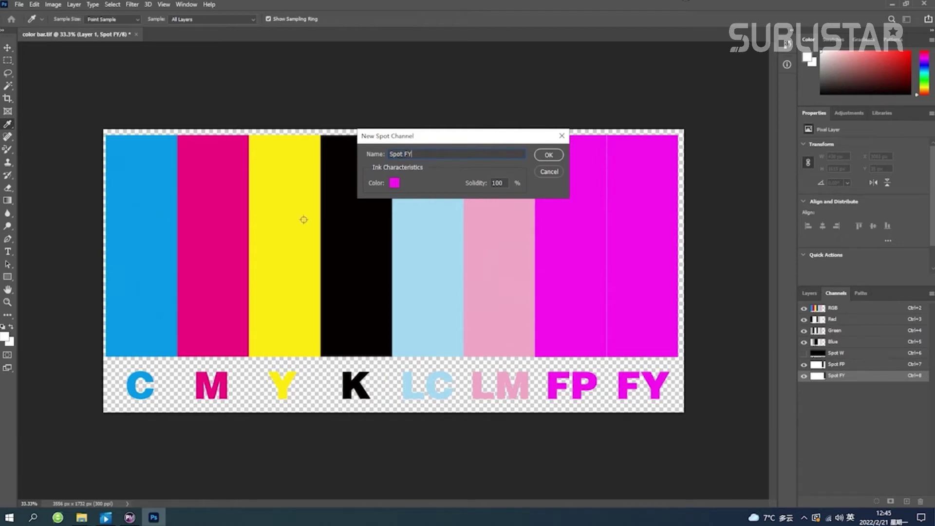
{"action": "left_click", "coordinate": [395, 183]}
{"action": "left_click", "coordinate": [474, 222]}
{"action": "left_click", "coordinate": [475, 224]}
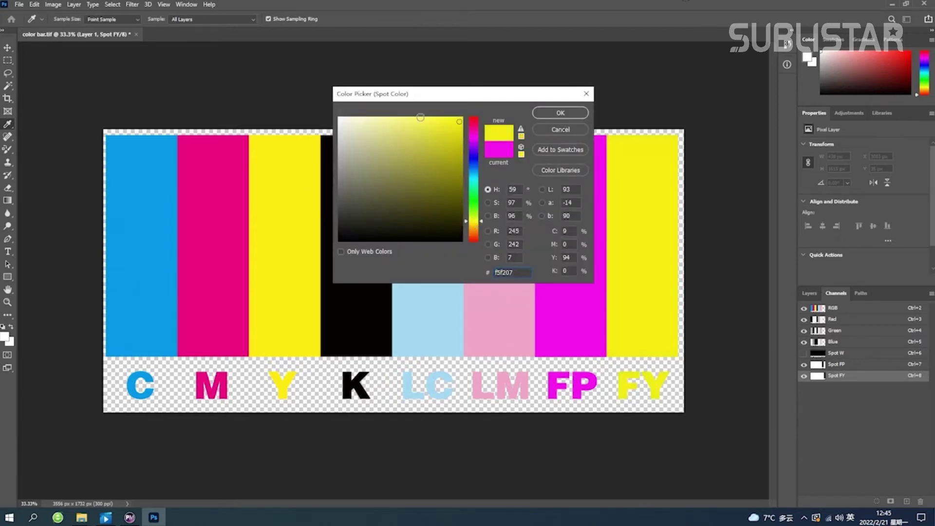
{"action": "left_click", "coordinate": [422, 121]}
{"action": "left_click", "coordinate": [564, 114]}
{"action": "left_click", "coordinate": [550, 155]}
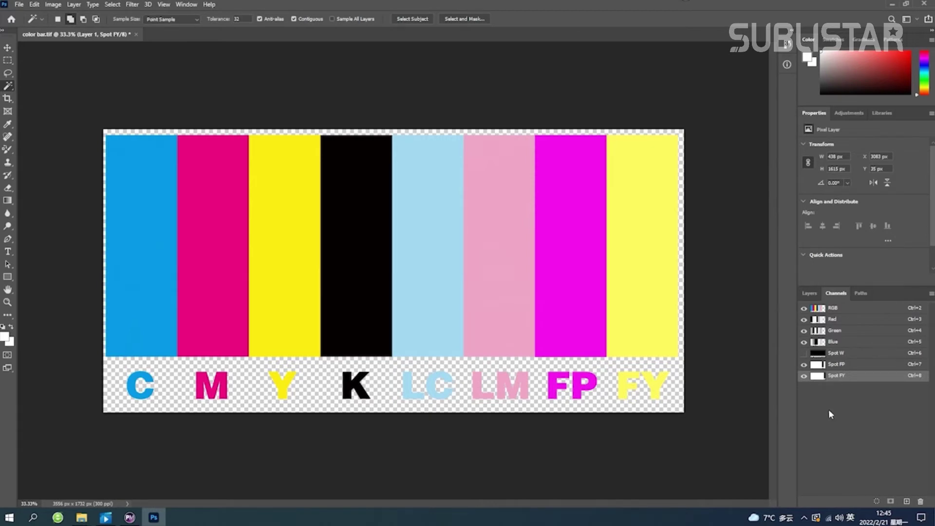
Hide the RGB channels and toggle Spot FP, Spot FY and Spot W to examine what each spot channel contains.
{"action": "left_click", "coordinate": [804, 308]}
{"action": "left_click", "coordinate": [804, 364]}
{"action": "left_click", "coordinate": [804, 364]}
{"action": "left_click", "coordinate": [804, 376]}
{"action": "left_click", "coordinate": [804, 377]}
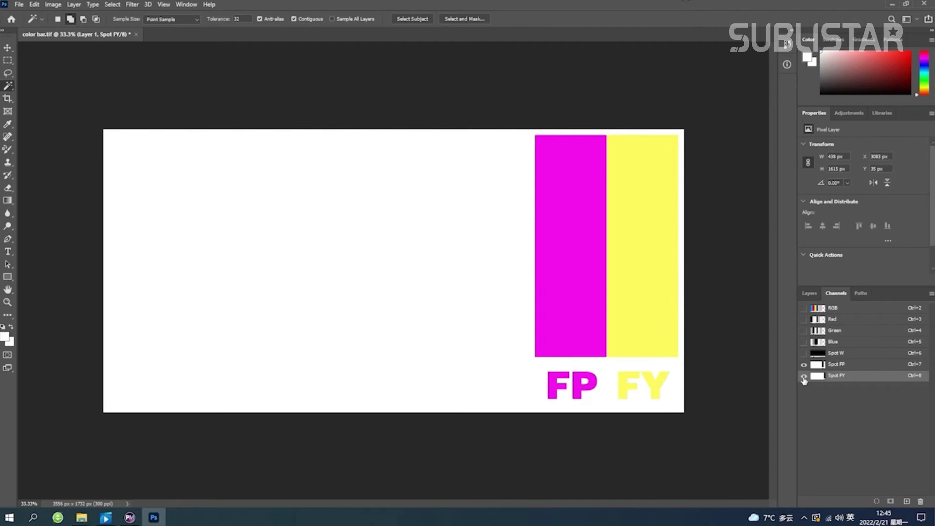
{"action": "left_click", "coordinate": [805, 377]}
{"action": "left_click", "coordinate": [804, 376]}
{"action": "left_click", "coordinate": [805, 365]}
{"action": "left_click", "coordinate": [804, 364]}
{"action": "left_click", "coordinate": [804, 353]}
{"action": "left_click", "coordinate": [805, 364]}
{"action": "left_click", "coordinate": [805, 353]}
{"action": "left_click", "coordinate": [805, 377]}
Show all channels and move Spot W to the end of the channel order, below Spot FY.
{"action": "left_click_drag", "start_coordinate": [803, 379], "coordinate": [804, 308]}
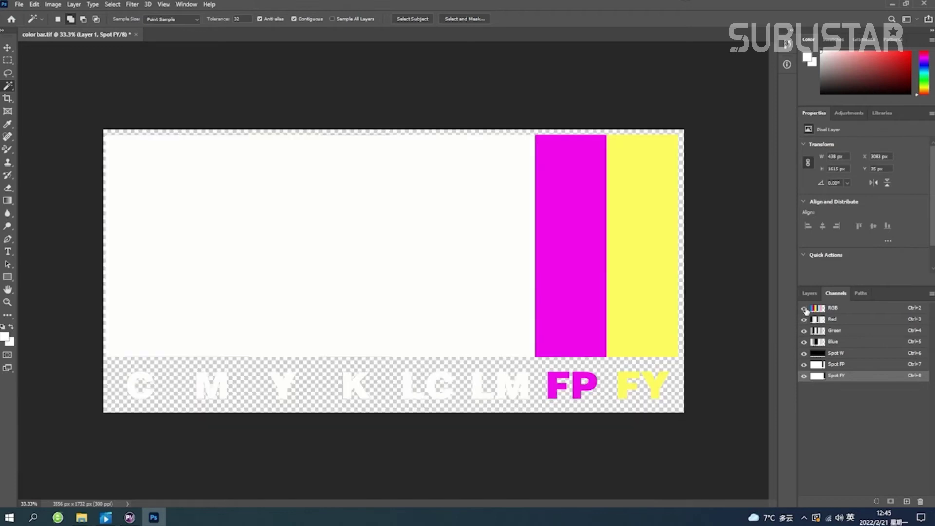
{"action": "left_click", "coordinate": [821, 356]}
{"action": "left_click_drag", "start_coordinate": [821, 357], "coordinate": [824, 386]}
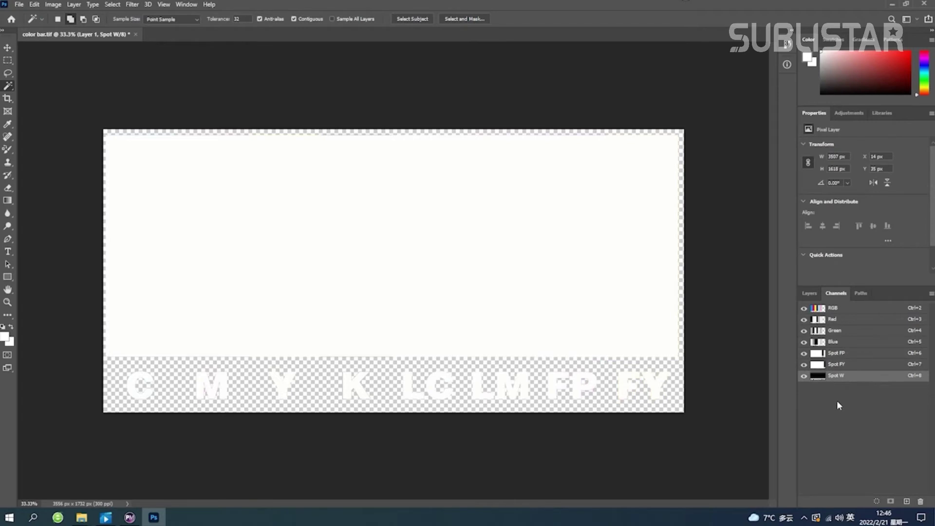
Save the artwork as the TIFF color bar in the desktop 荧光色测试 folder, keeping spot colors and layers, with no image compression.
{"action": "left_click", "coordinate": [19, 5]}
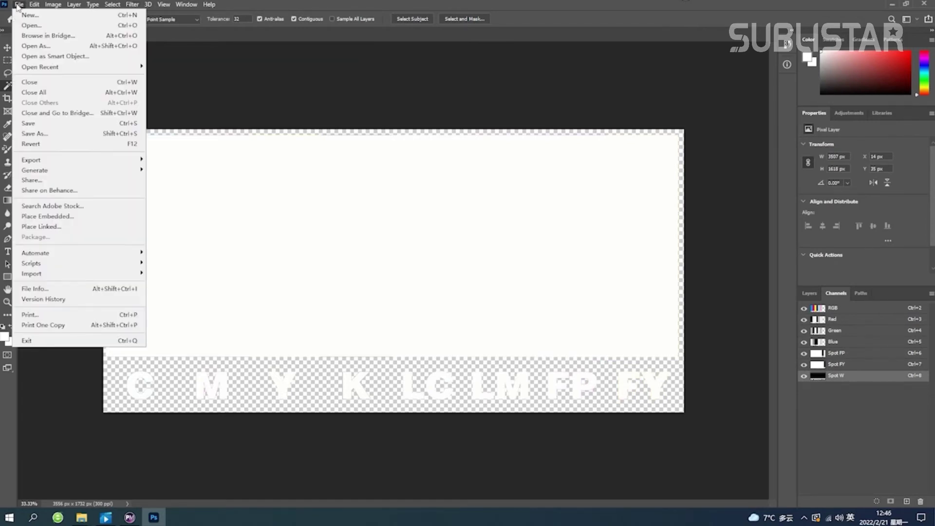
{"action": "left_click", "coordinate": [51, 133]}
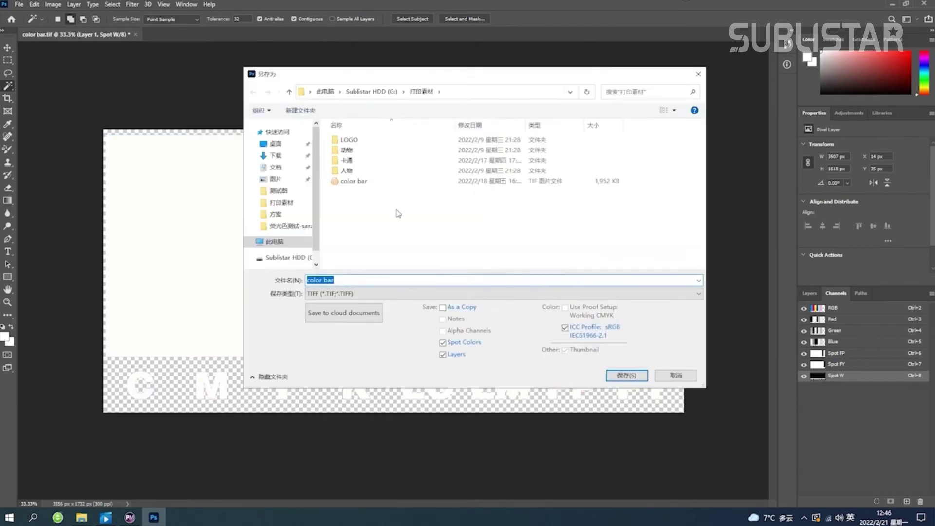
{"action": "left_click", "coordinate": [363, 183]}
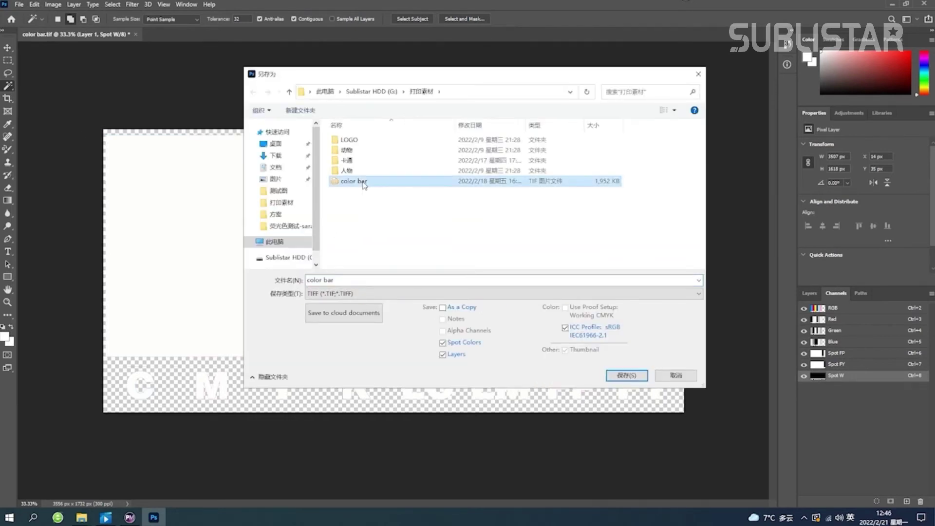
{"action": "left_click", "coordinate": [276, 144]}
{"action": "double_click", "coordinate": [365, 179]}
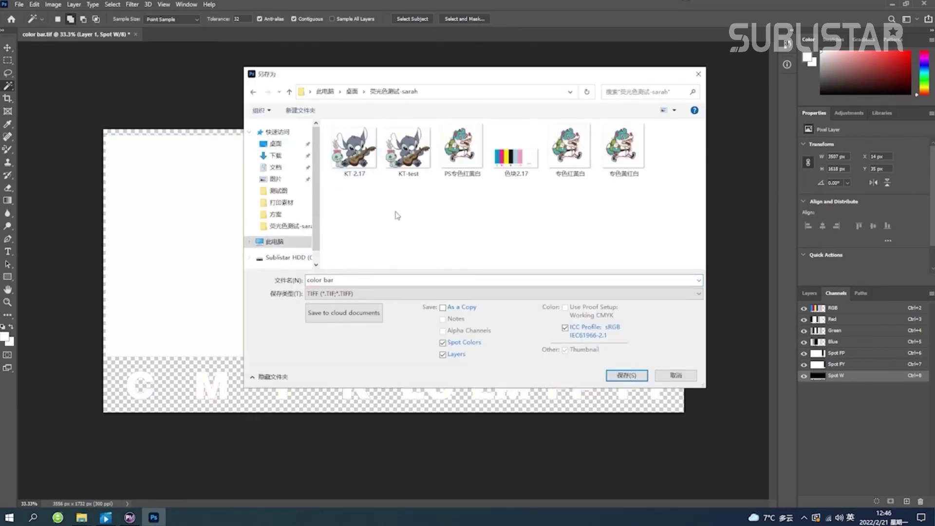
{"action": "left_click", "coordinate": [627, 376]}
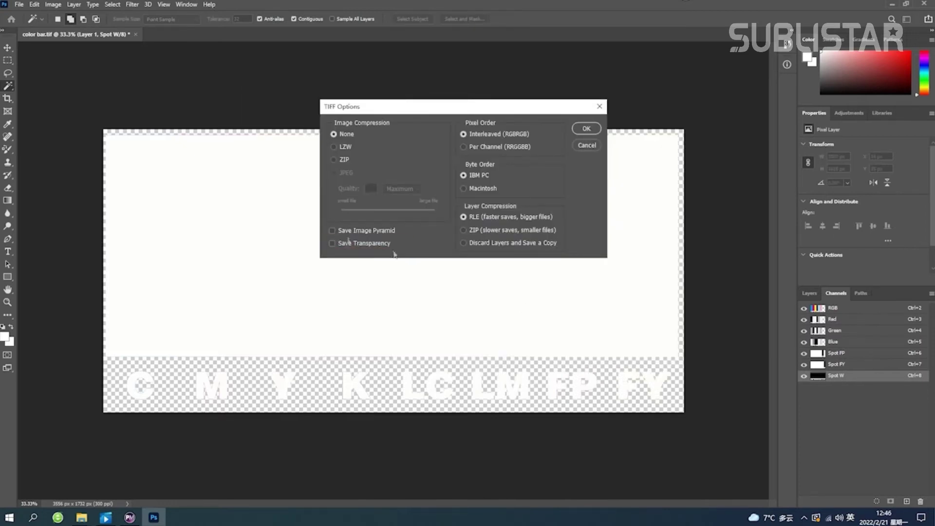
{"action": "left_click", "coordinate": [584, 128]}
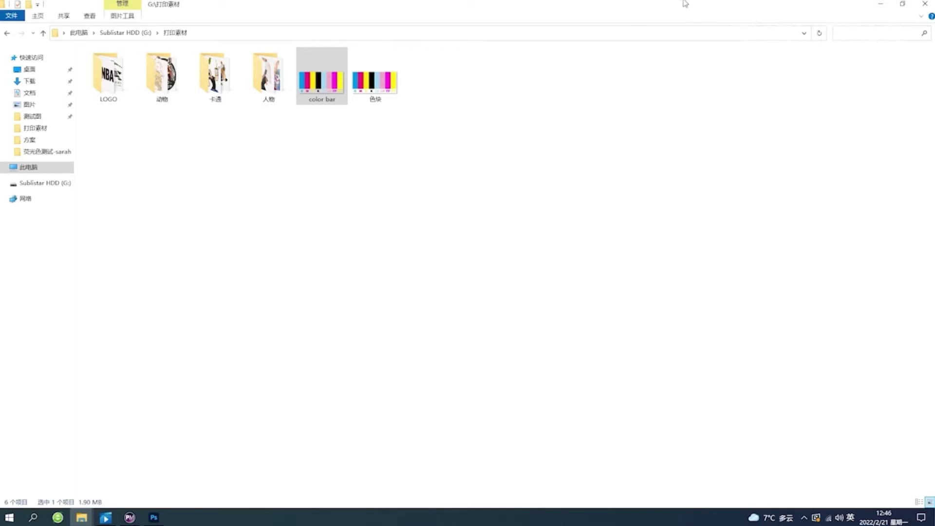
Switch to FlexiPRINT and import color bar.tif as a new job in the HYL-1801-HS queue.
{"action": "left_click", "coordinate": [879, 6]}
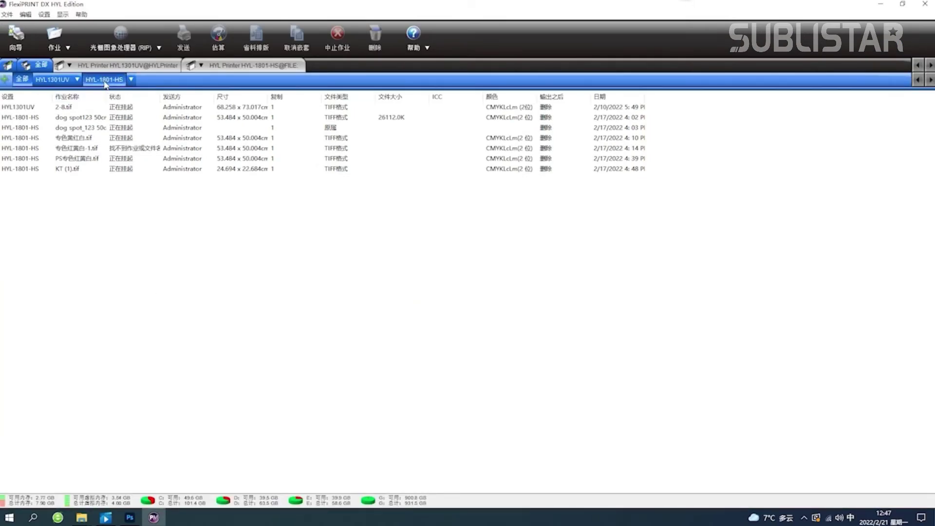
{"action": "left_click", "coordinate": [105, 80]}
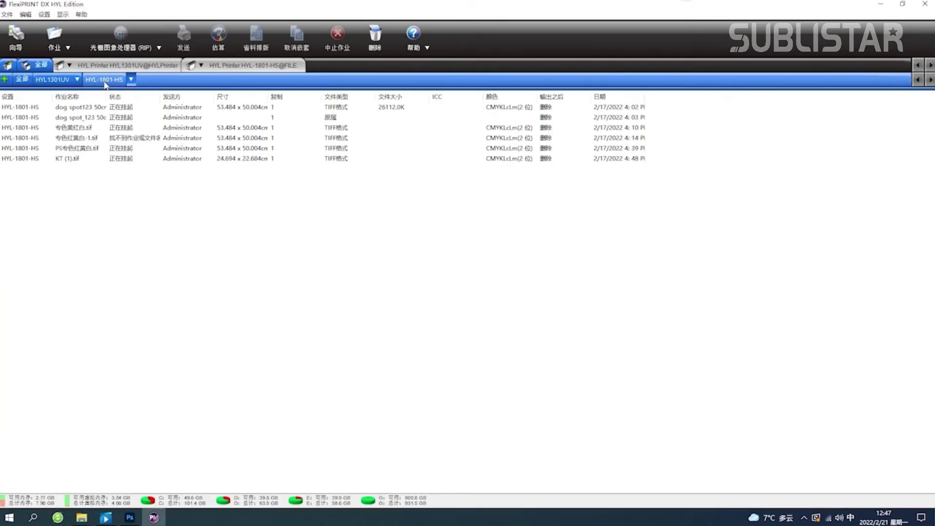
{"action": "left_click", "coordinate": [57, 37]}
{"action": "left_click", "coordinate": [323, 205]}
{"action": "scroll", "coordinate": [453, 229], "scroll_direction": "down", "scroll_amount": 3}
{"action": "double_click", "coordinate": [380, 179]}
{"action": "left_click", "coordinate": [374, 195]}
{"action": "left_click", "coordinate": [589, 169]}
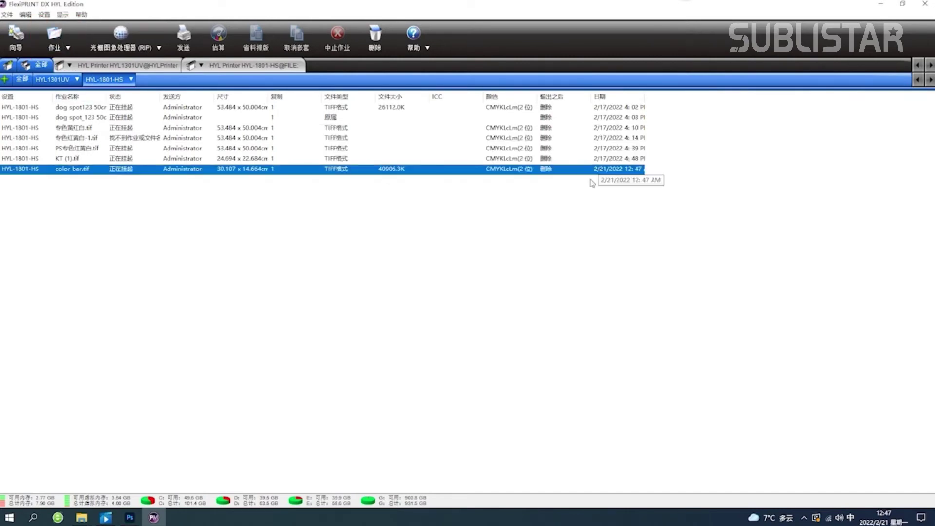
Open the color bar.tif job properties and choose CMYKLcLm (2 位) as the color mode.
{"action": "right_click", "coordinate": [96, 171]}
{"action": "left_click", "coordinate": [113, 177]}
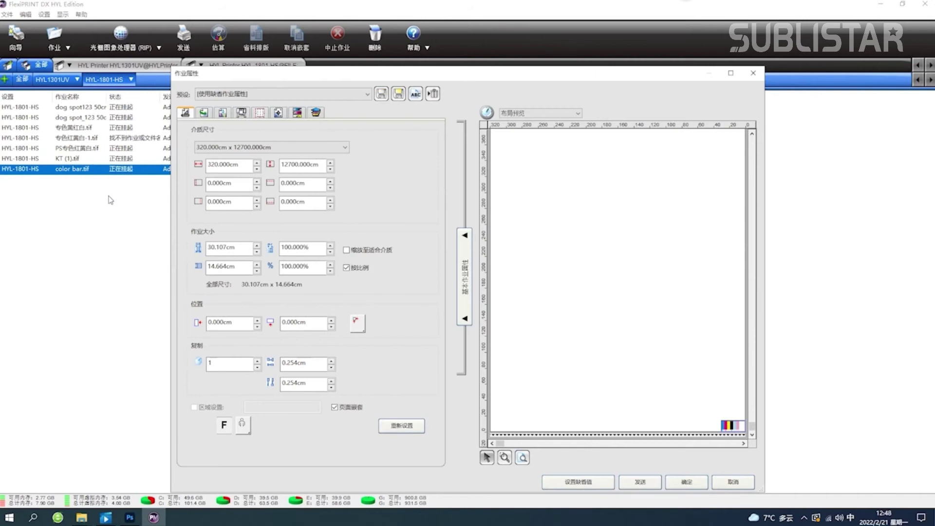
{"action": "left_click", "coordinate": [223, 113]}
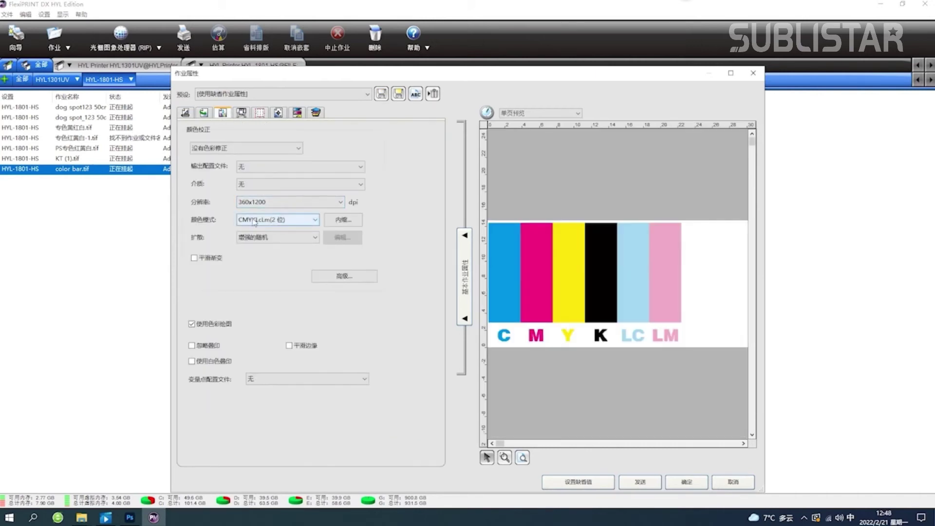
{"action": "left_click", "coordinate": [291, 225]}
{"action": "left_click", "coordinate": [278, 255]}
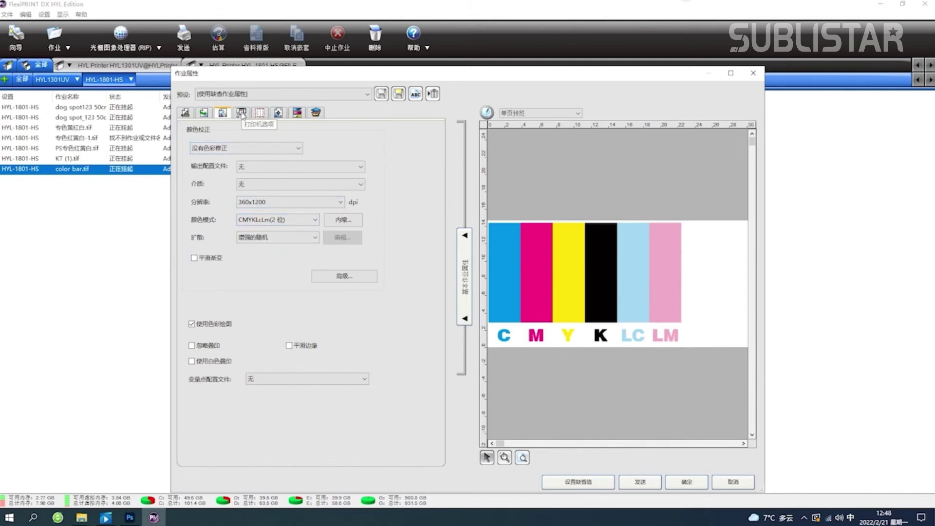
Set the printer options 专色1, 专色2 and 专色3 each to 专色.
{"action": "left_click", "coordinate": [242, 113]}
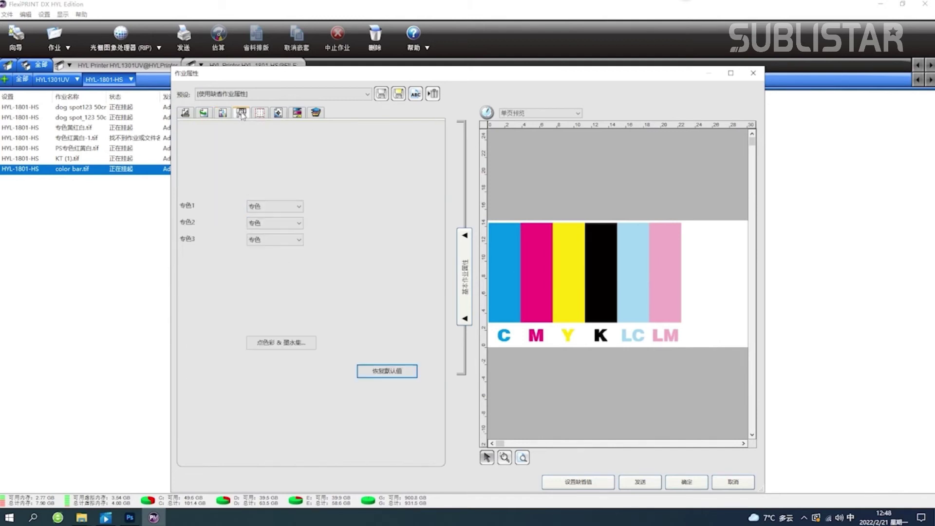
{"action": "left_click", "coordinate": [300, 208]}
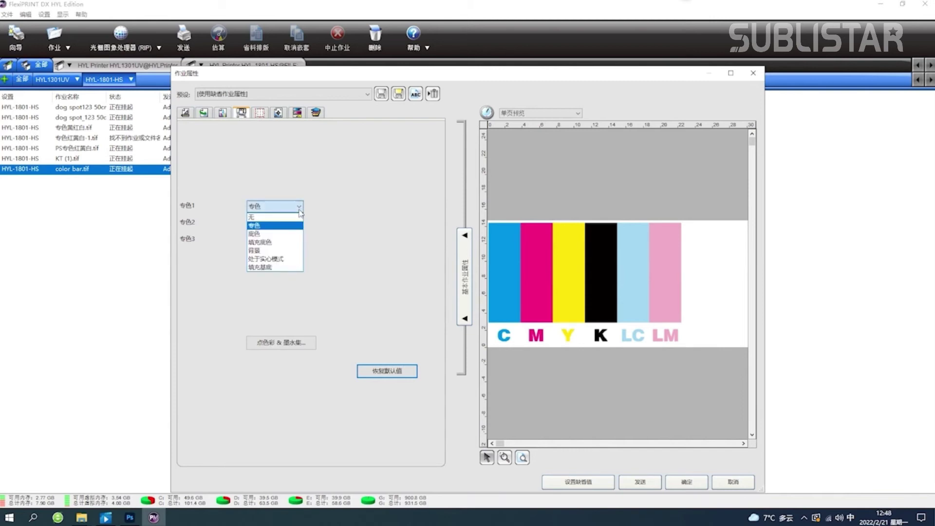
{"action": "left_click", "coordinate": [296, 226]}
{"action": "left_click", "coordinate": [288, 223]}
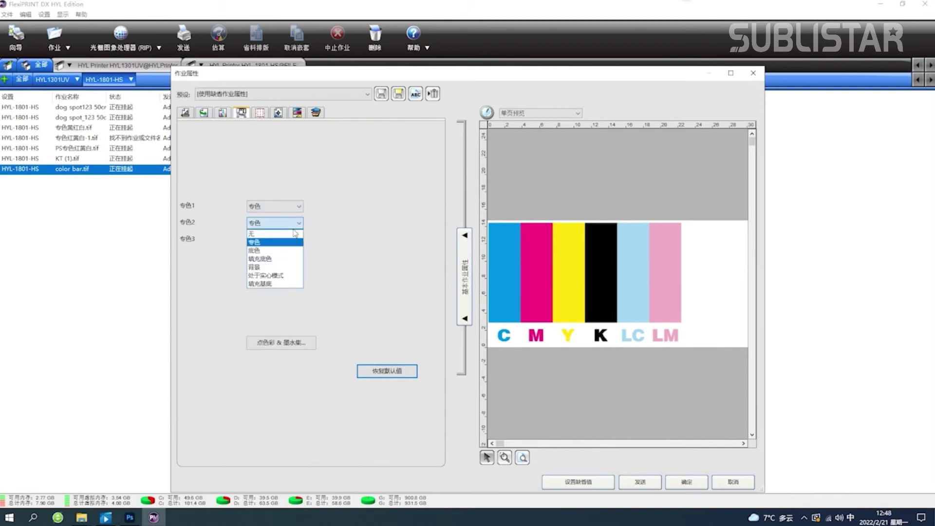
{"action": "left_click", "coordinate": [284, 242]}
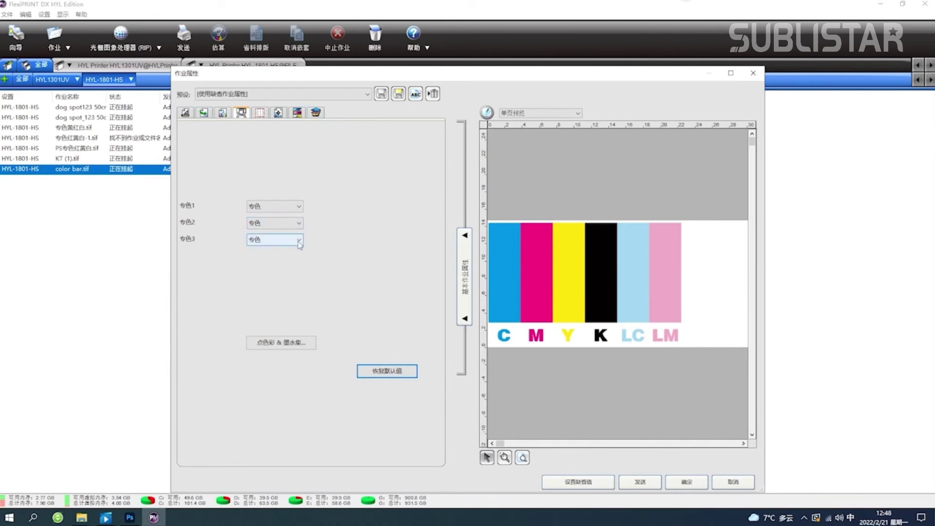
{"action": "left_click", "coordinate": [299, 241]}
{"action": "left_click", "coordinate": [284, 259]}
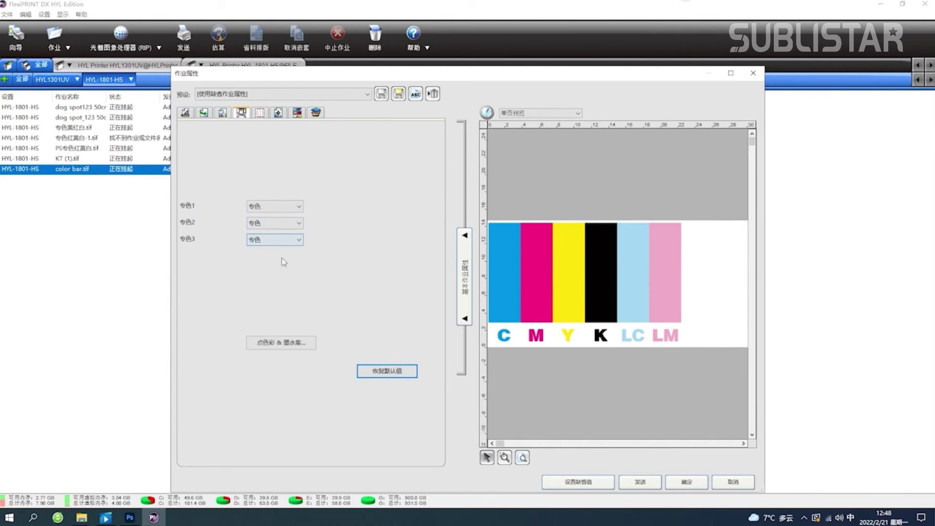
In the job's color separation settings, assign the Spot FP channel to print as Spot_1.
{"action": "left_click", "coordinate": [316, 113]}
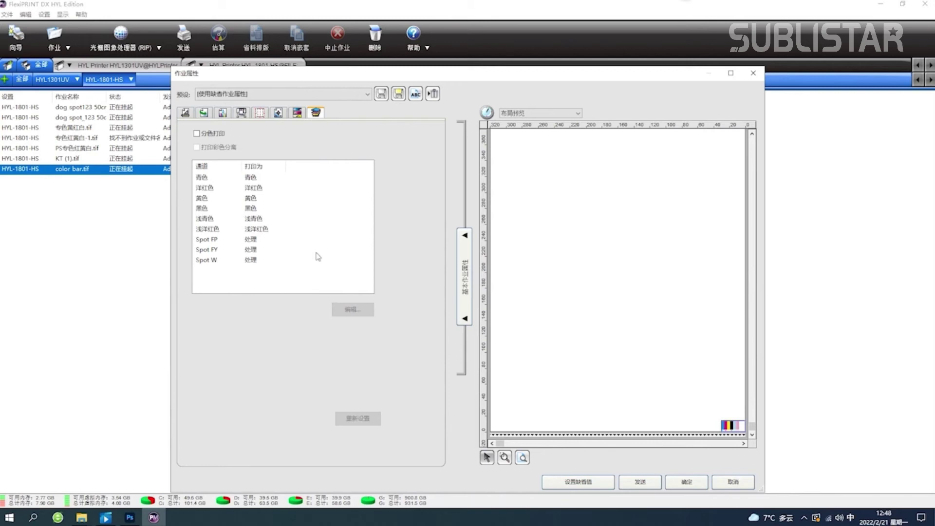
{"action": "left_click", "coordinate": [253, 241]}
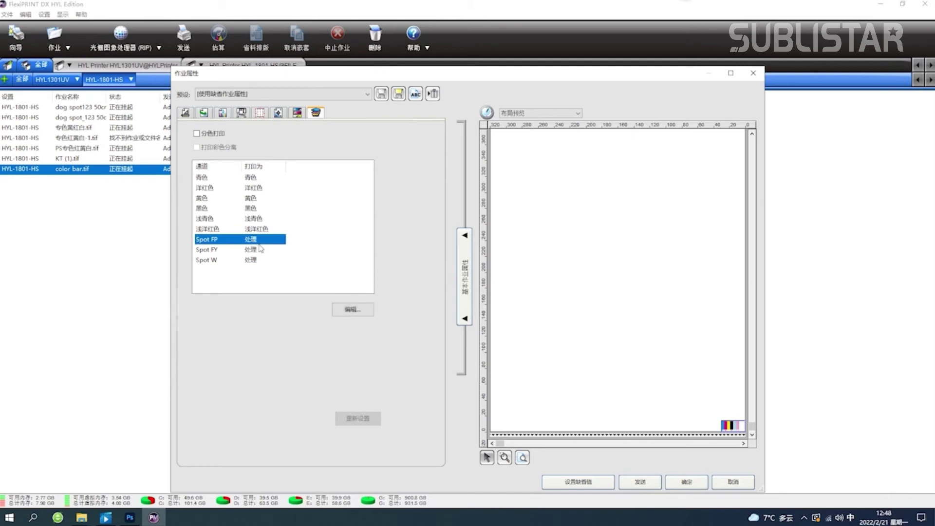
{"action": "left_click", "coordinate": [366, 310]}
{"action": "left_click", "coordinate": [445, 249]}
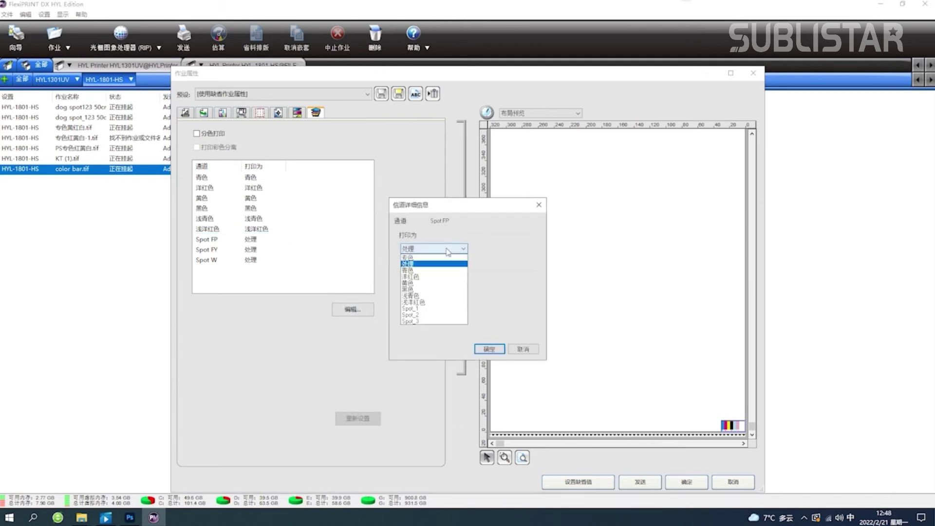
{"action": "left_click", "coordinate": [411, 309]}
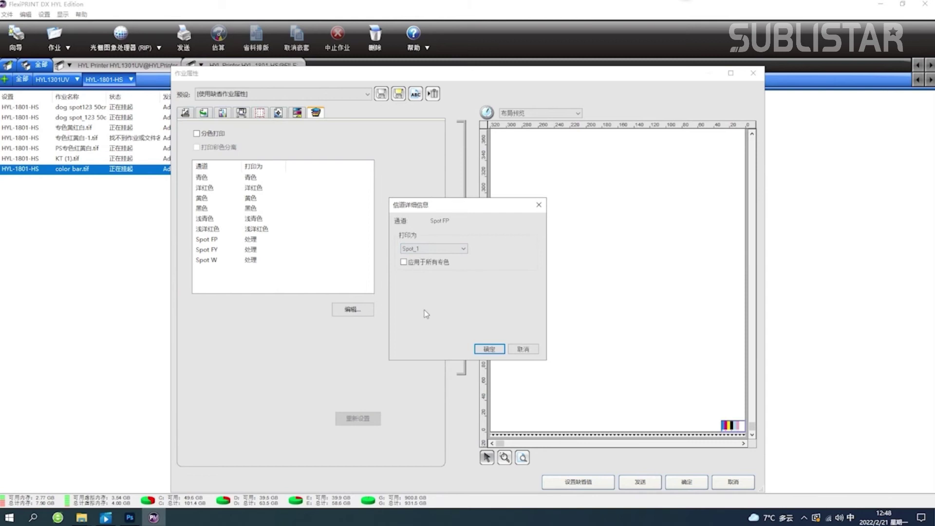
{"action": "left_click", "coordinate": [490, 349]}
Assign the Spot FY channel to print as Spot_2.
{"action": "left_click", "coordinate": [259, 251]}
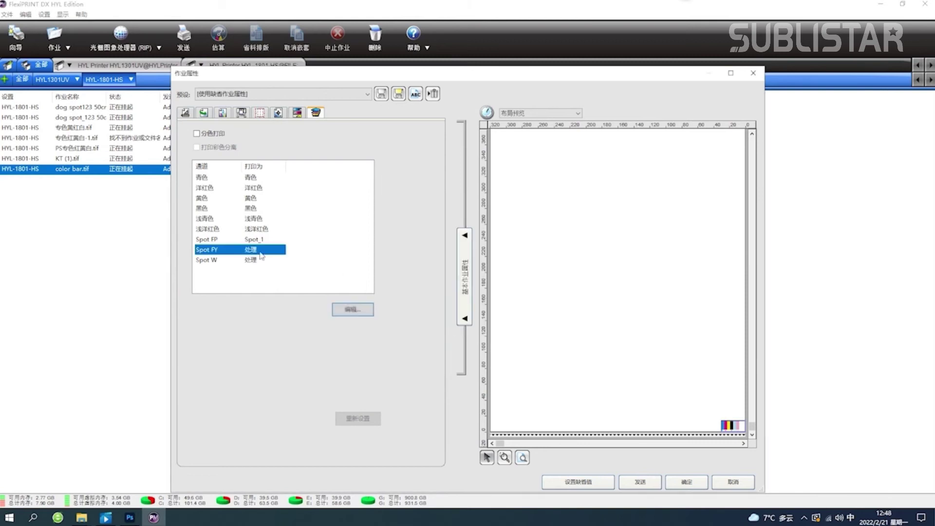
{"action": "left_click", "coordinate": [358, 312]}
{"action": "left_click", "coordinate": [439, 248]}
{"action": "left_click", "coordinate": [428, 317]}
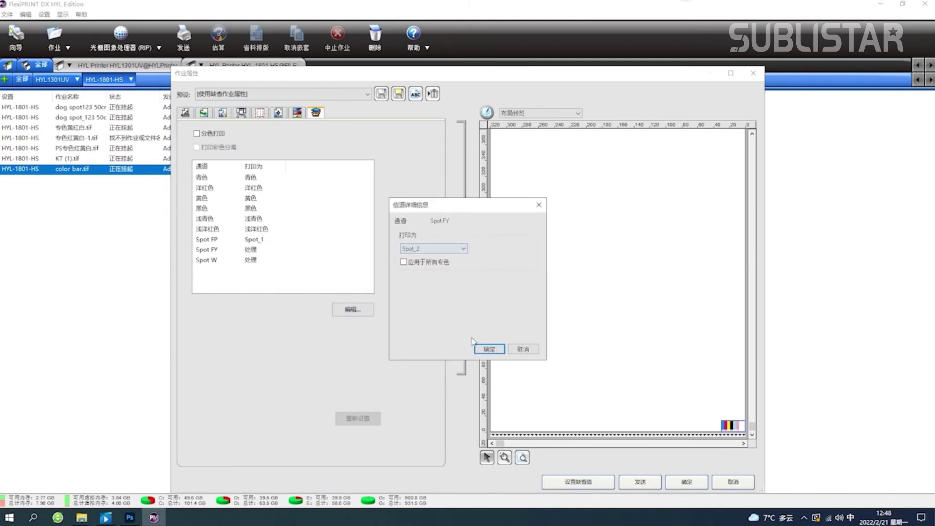
{"action": "left_click", "coordinate": [488, 349]}
Assign the Spot W channel to print as Spot_3 and apply the job properties.
{"action": "left_click", "coordinate": [254, 262]}
{"action": "left_click", "coordinate": [352, 310]}
{"action": "left_click", "coordinate": [422, 249]}
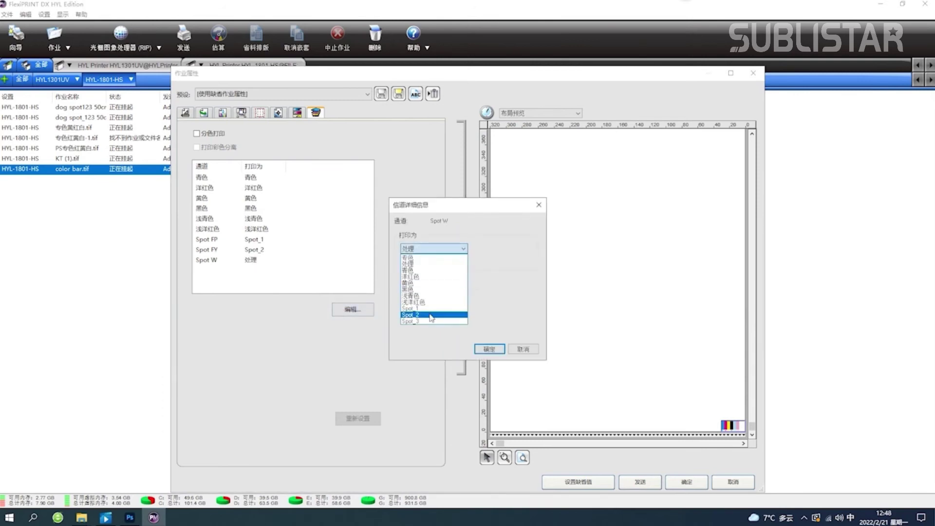
{"action": "left_click", "coordinate": [410, 321]}
{"action": "left_click", "coordinate": [489, 348]}
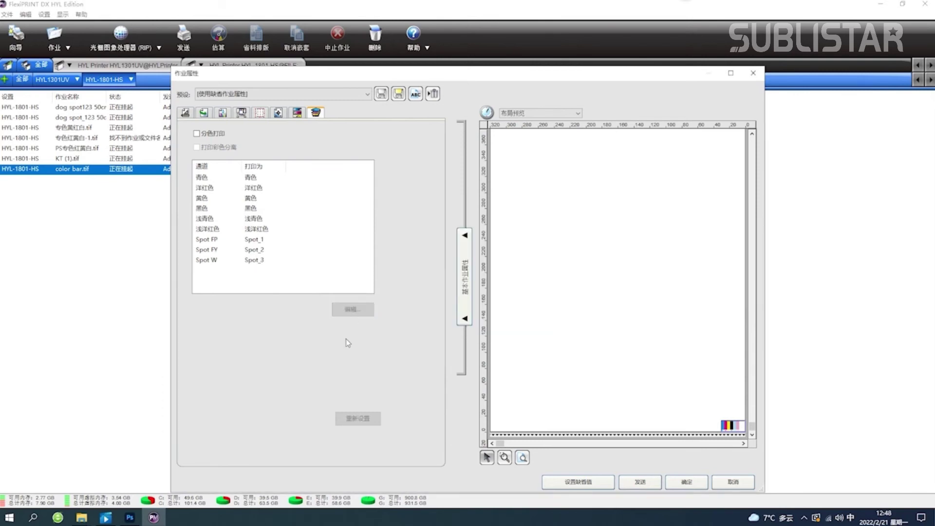
{"action": "left_click", "coordinate": [686, 483]}
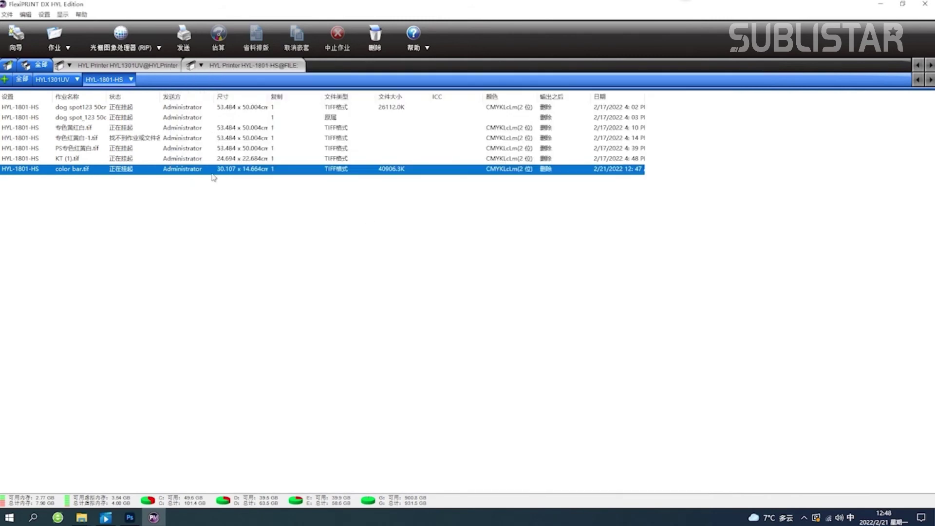
Send the color bar.tif job to output and save it as color bar.prt in the desktop 荧光色测试 folder.
{"action": "right_click", "coordinate": [138, 174]}
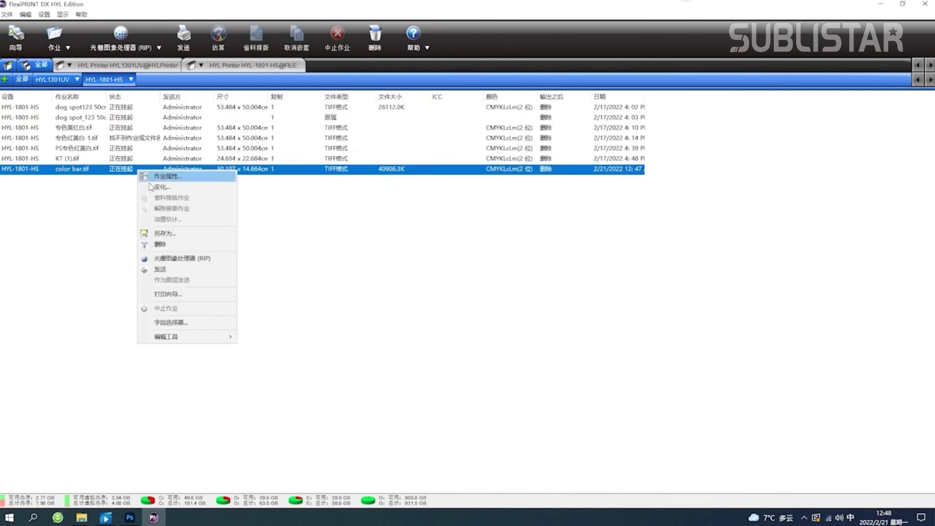
{"action": "left_click", "coordinate": [165, 272]}
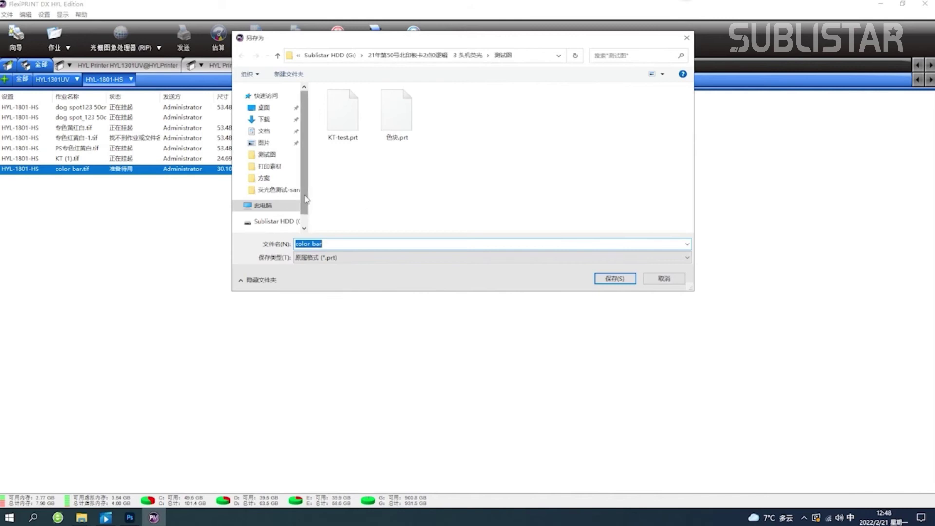
{"action": "left_click", "coordinate": [279, 109]}
{"action": "double_click", "coordinate": [352, 135]}
{"action": "key", "text": "Return"}
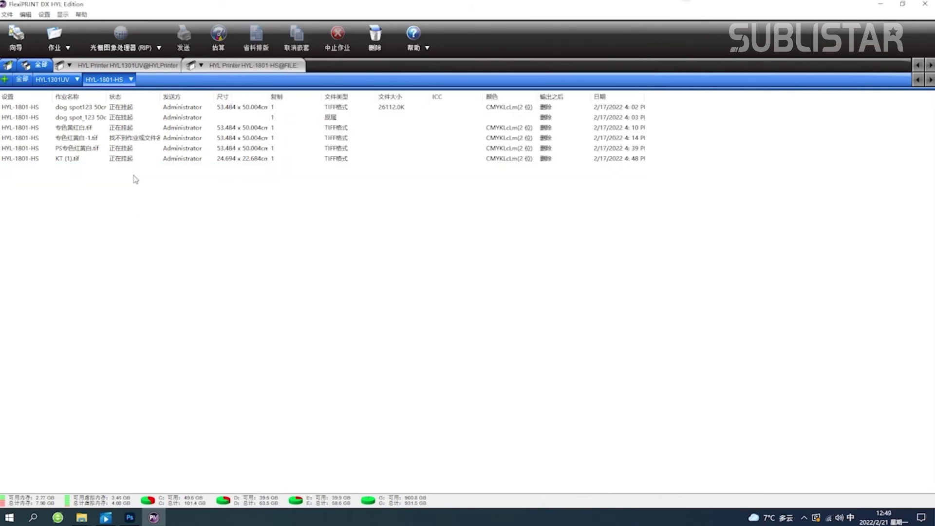
Open the 荧光色测试 folder from the desktop and check the exported color bar.prt file.
{"action": "key", "text": "super+d"}
{"action": "double_click", "coordinate": [18, 314]}
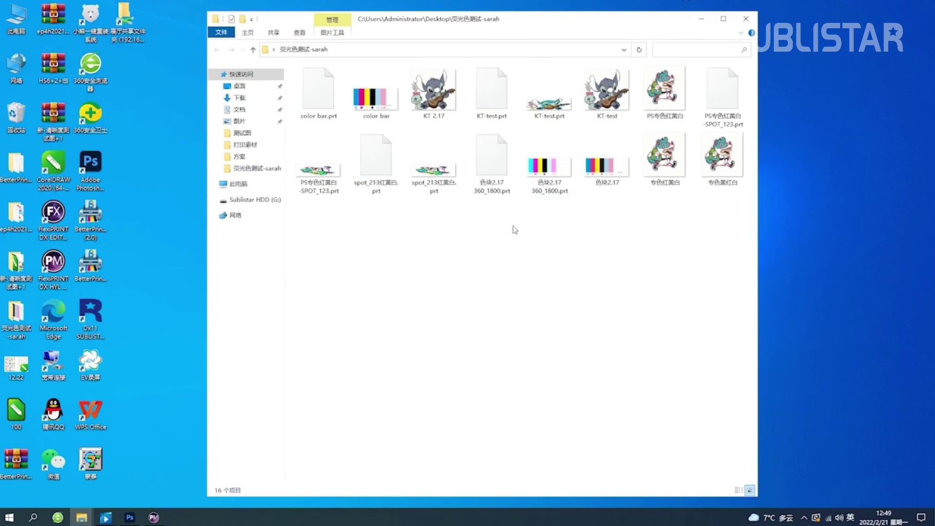
{"action": "left_click", "coordinate": [325, 97]}
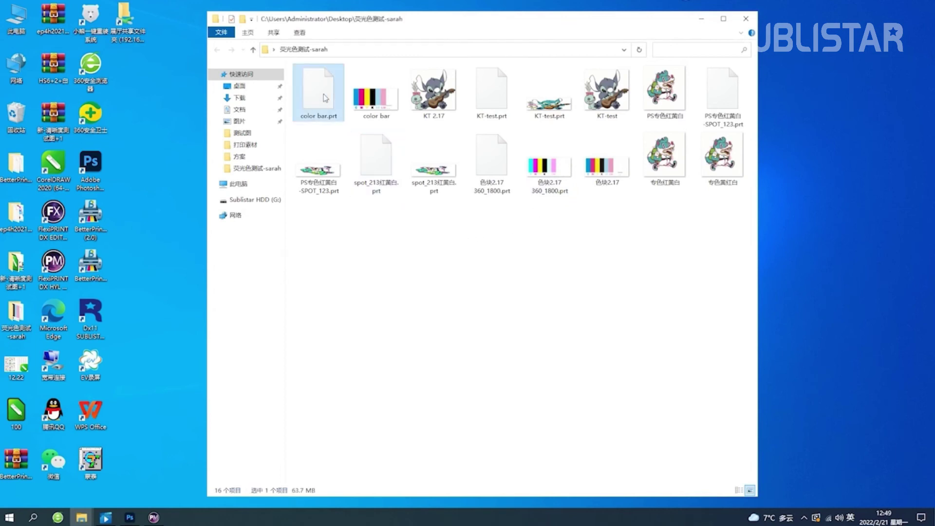
Launch BetterPrinterApp (2.0) from the desktop and browse to the 荧光色测试 folder.
{"action": "left_click", "coordinate": [91, 217]}
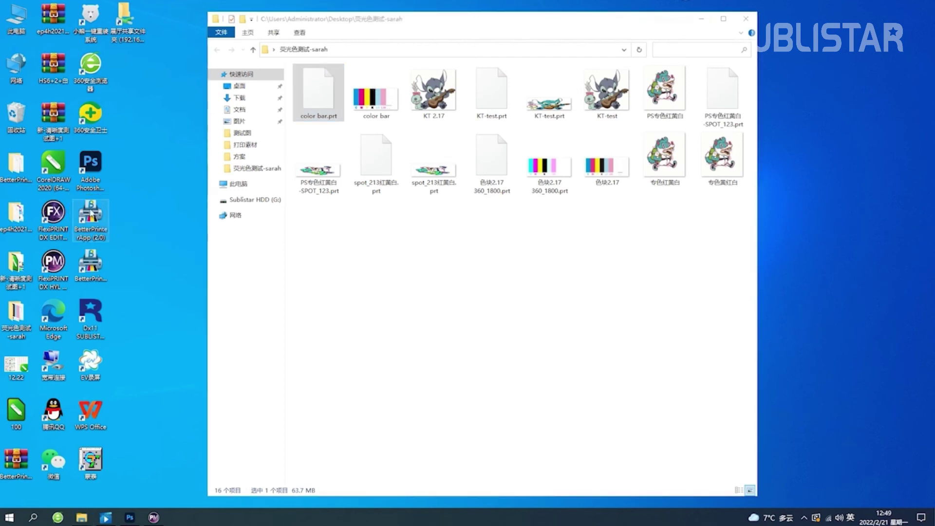
{"action": "right_click", "coordinate": [91, 215]}
{"action": "left_click", "coordinate": [119, 177]}
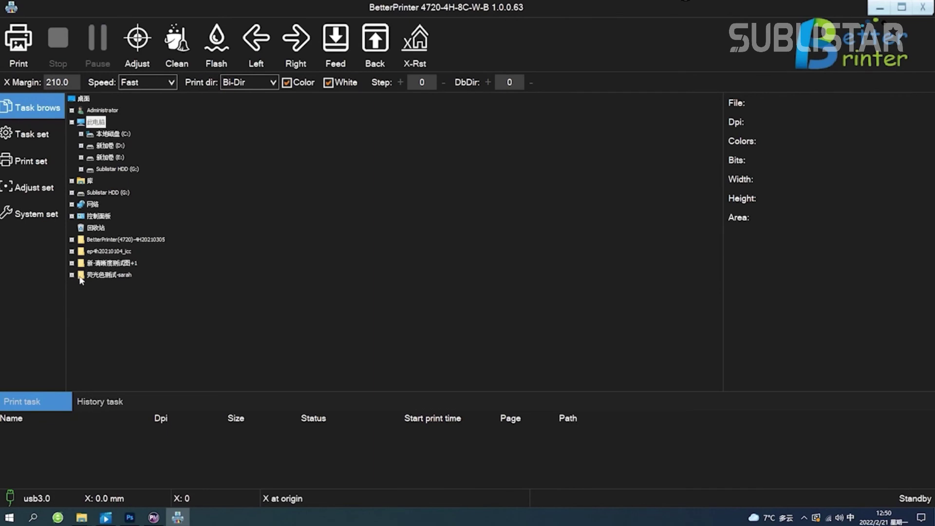
{"action": "left_click", "coordinate": [80, 276]}
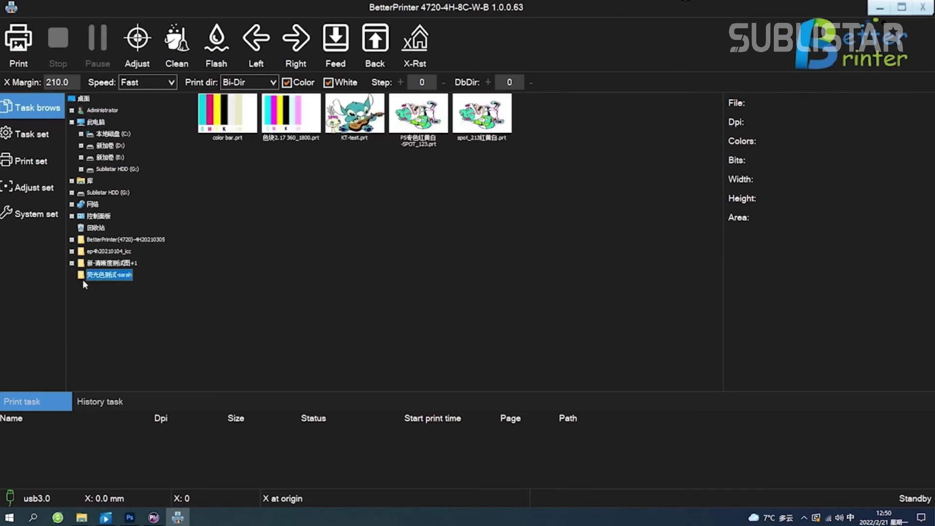
Load color bar.prt as a print task and start printing it.
{"action": "left_click", "coordinate": [223, 123]}
{"action": "right_click", "coordinate": [222, 122]}
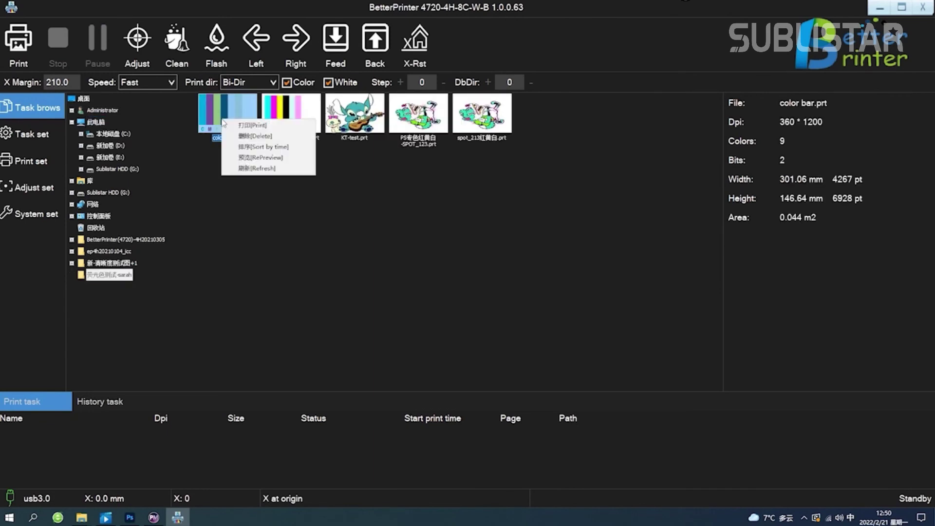
{"action": "left_click", "coordinate": [246, 126]}
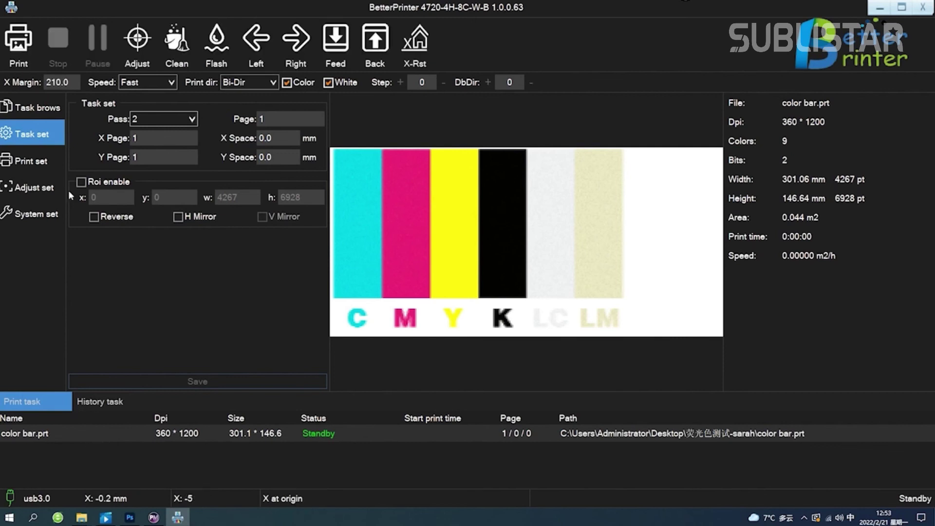
{"action": "left_click", "coordinate": [20, 45]}
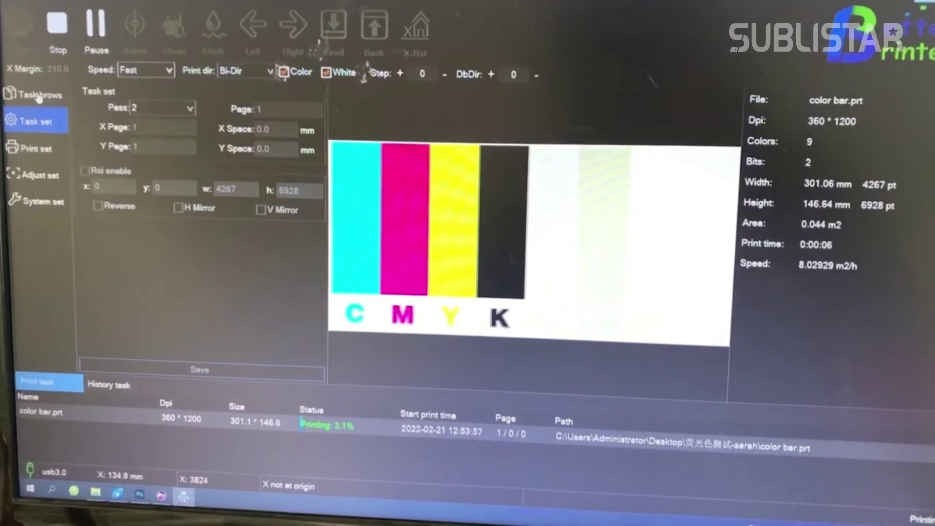